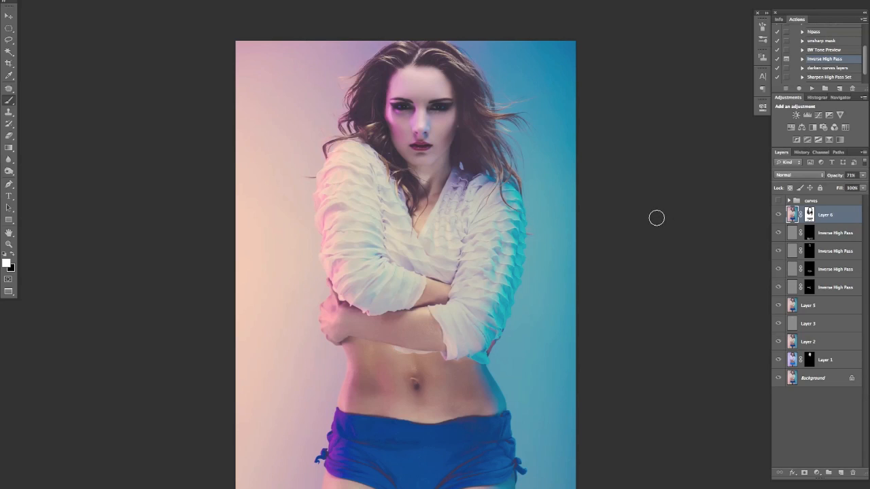
- Create a new Soft Light layer filled with neutral 50% gray above Layer 6
{"action": "key", "text": "ctrl+shift+n"}
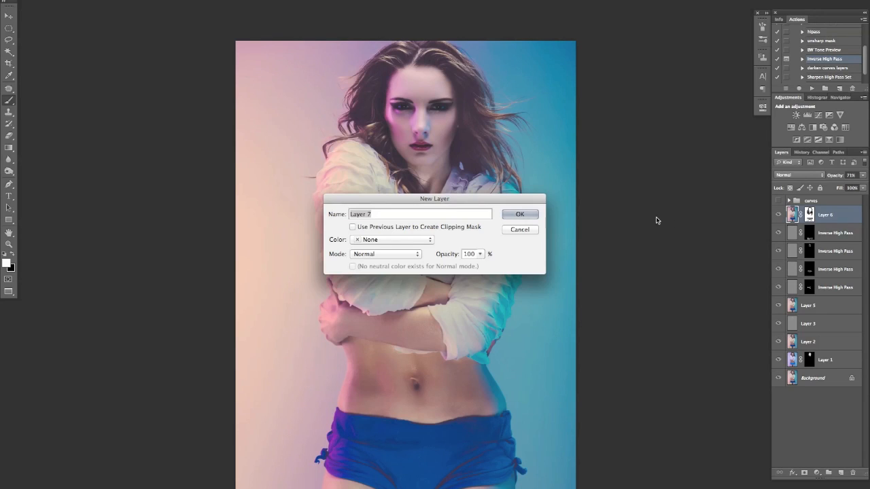
{"action": "left_click", "coordinate": [416, 255]}
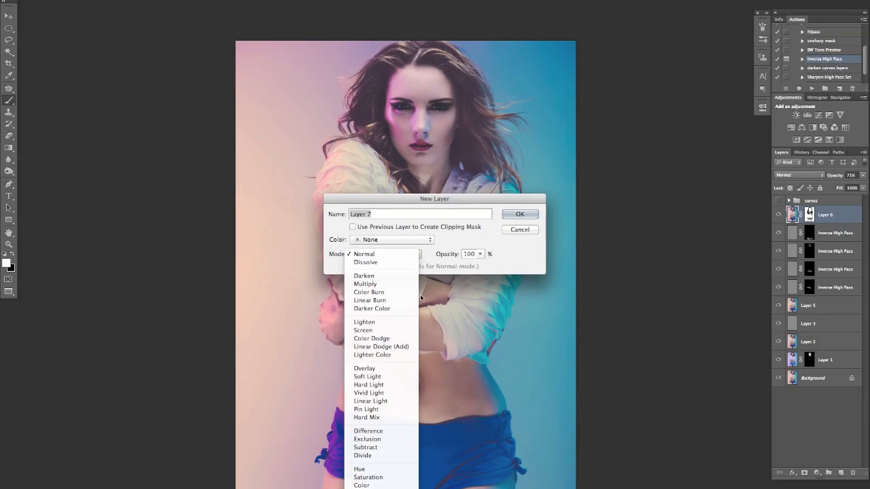
{"action": "left_click", "coordinate": [404, 379]}
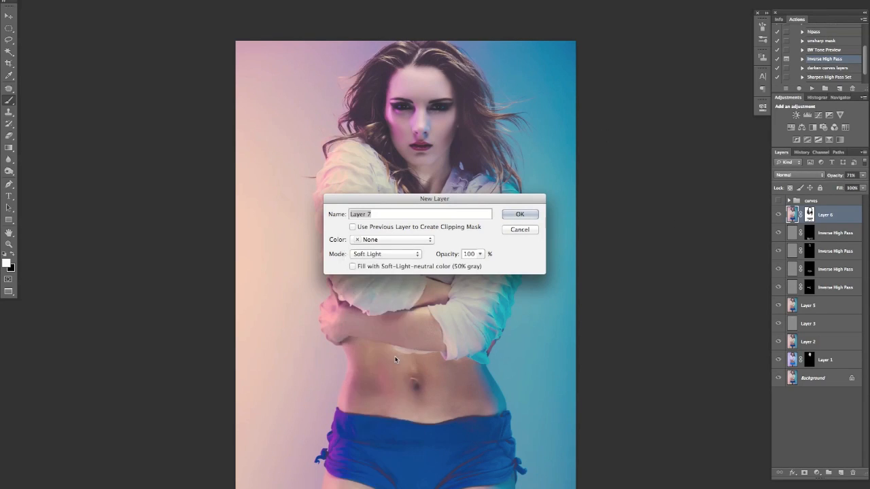
{"action": "left_click", "coordinate": [403, 267]}
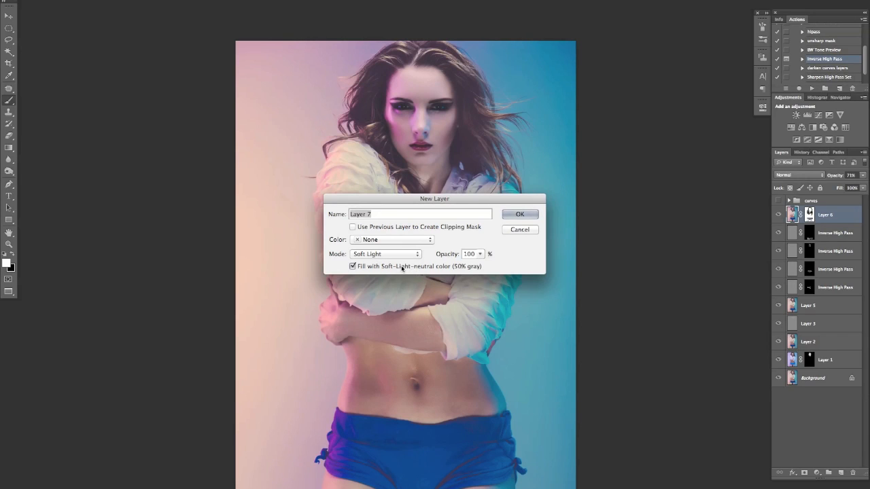
{"action": "left_click", "coordinate": [518, 214]}
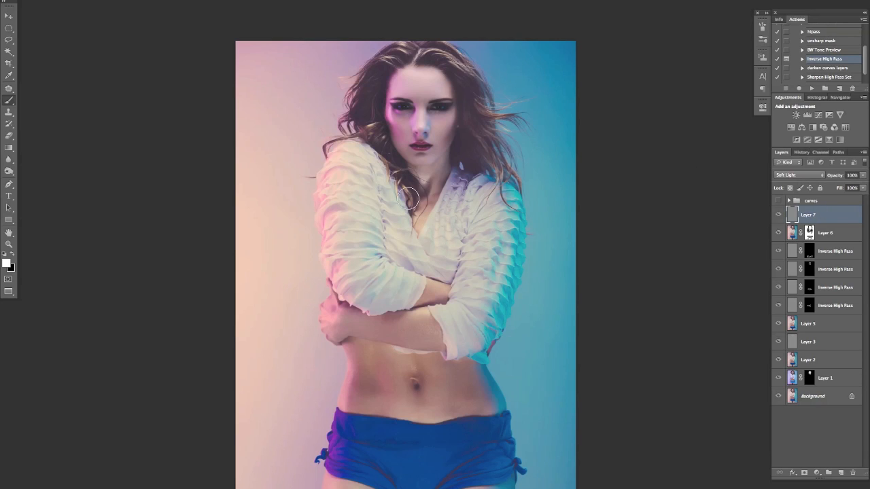
- Dodge the highlights on the blouse sleeves with white, adapting the brush size to each area
{"action": "key", "text": "bracketright"}
{"action": "key", "text": "bracketright"}
{"action": "key", "text": "bracketright"}
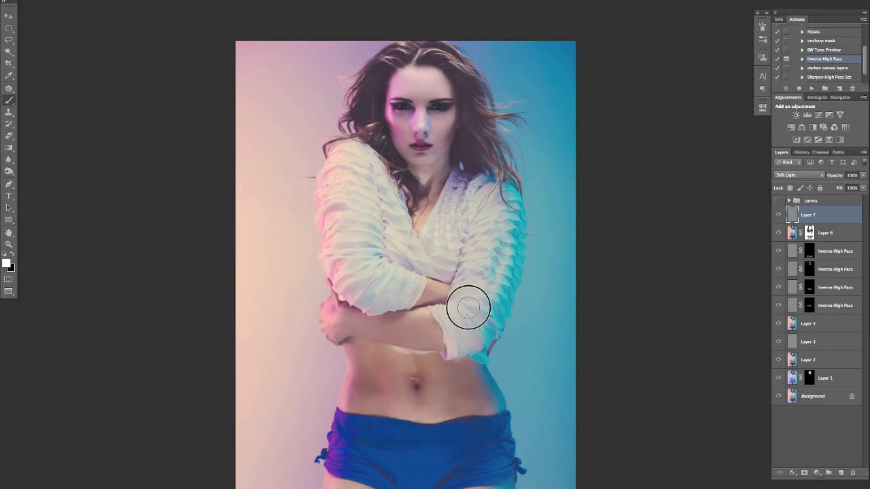
{"action": "key", "text": "bracketleft"}
{"action": "key", "text": "bracketleft"}
{"action": "key", "text": "bracketleft"}
{"action": "key", "text": "bracketleft"}
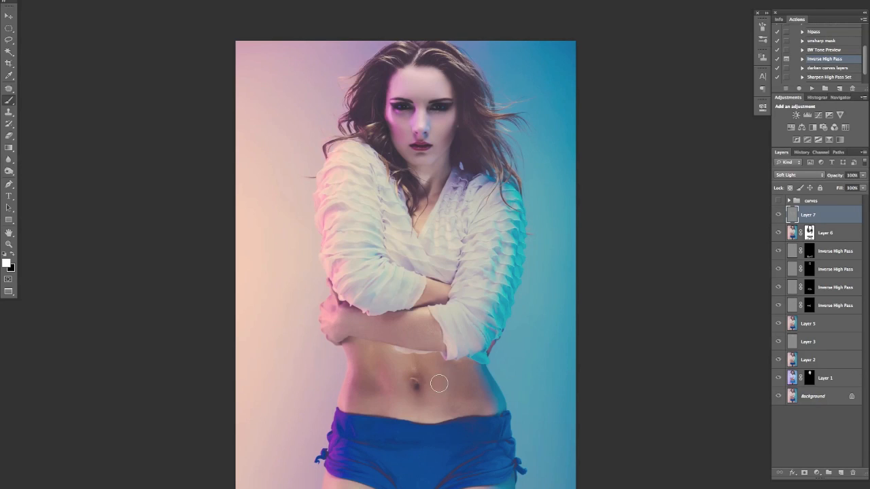
- Dodge the highlights on the abdomen with white, adapting the brush size to its contours
{"action": "key", "text": "bracketright"}
{"action": "key", "text": "bracketright"}
{"action": "key", "text": "bracketright"}
{"action": "key", "text": "bracketright"}
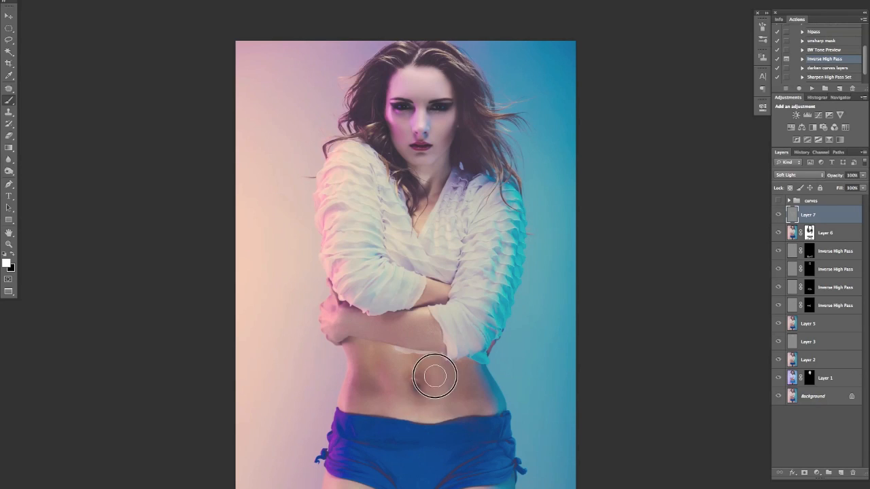
{"action": "key", "text": "bracketleft"}
{"action": "key", "text": "bracketleft"}
{"action": "key", "text": "bracketleft"}
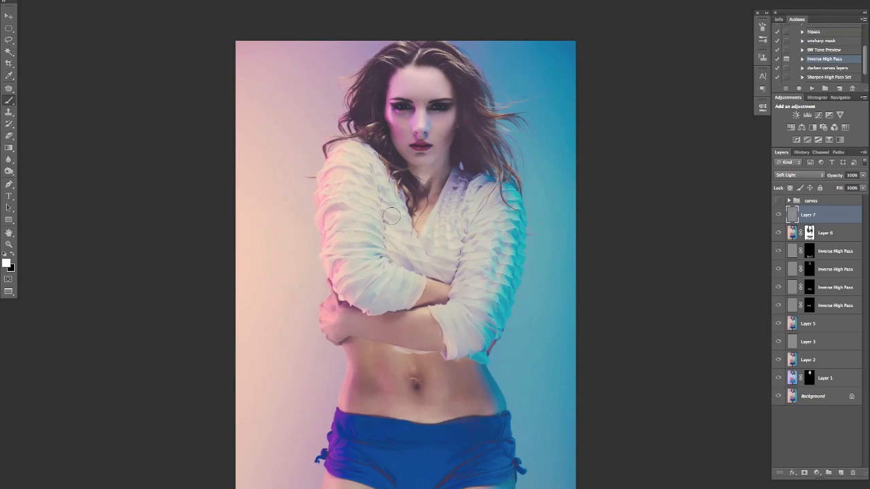
- Brush white highlights onto the face and thighs of the model, using different brush sizes
{"action": "key", "text": "bracketright"}
{"action": "key", "text": "bracketright"}
{"action": "key", "text": "bracketleft"}
{"action": "key", "text": "bracketleft"}
{"action": "key", "text": "bracketleft"}
{"action": "mouse_move", "coordinate": [396, 110]}
{"action": "left_mouse_down"}
{"action": "mouse_move", "coordinate": [412, 125]}
{"action": "mouse_move", "coordinate": [439, 123]}
{"action": "left_mouse_up"}
{"action": "key", "text": "bracketright"}
{"action": "key", "text": "bracketright"}
{"action": "key", "text": "bracketleft"}
{"action": "key", "text": "bracketleft"}
{"action": "left_click_drag", "start_coordinate": [484, 322], "coordinate": [464, 238]}
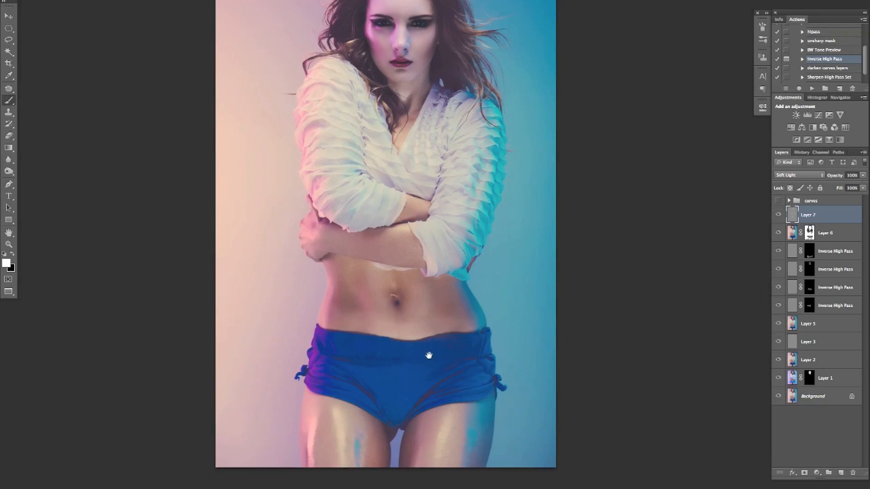
{"action": "left_click_drag", "start_coordinate": [429, 355], "coordinate": [417, 309]}
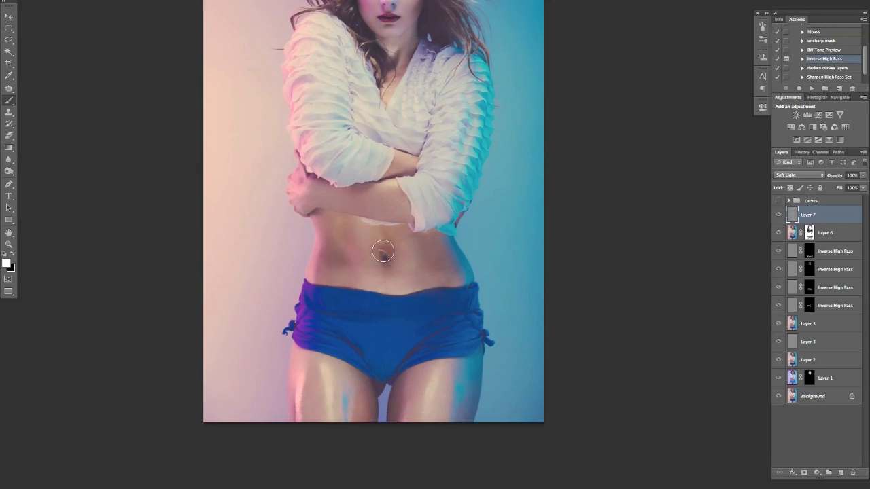
{"action": "left_click_drag", "start_coordinate": [356, 126], "coordinate": [378, 258]}
- Switch the brush color to black and burn the shadows around the edges of the face and hairline
{"action": "key", "text": "x"}
{"action": "left_click_drag", "start_coordinate": [422, 190], "coordinate": [445, 251]}
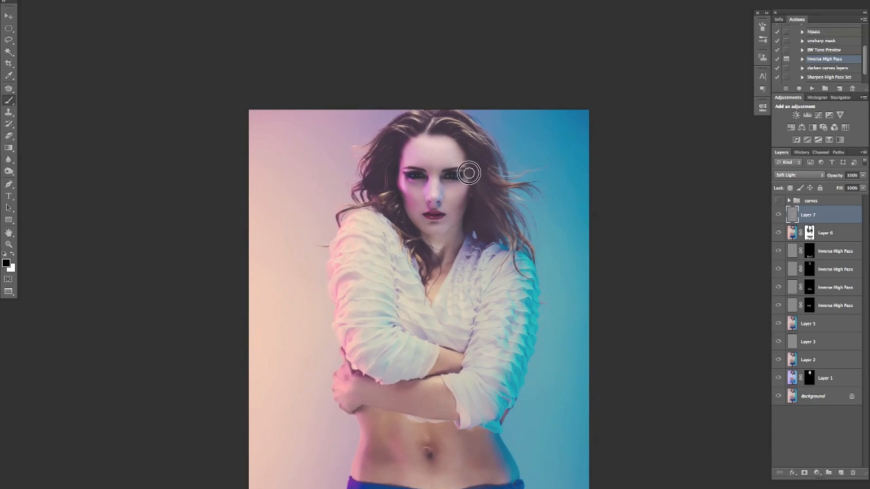
{"action": "mouse_move", "coordinate": [395, 199]}
{"action": "left_mouse_down"}
{"action": "mouse_move", "coordinate": [385, 167]}
{"action": "mouse_move", "coordinate": [394, 150]}
{"action": "mouse_move", "coordinate": [444, 270]}
{"action": "left_mouse_up"}
{"action": "key", "text": "super+plus"}
{"action": "key", "text": "super+plus"}
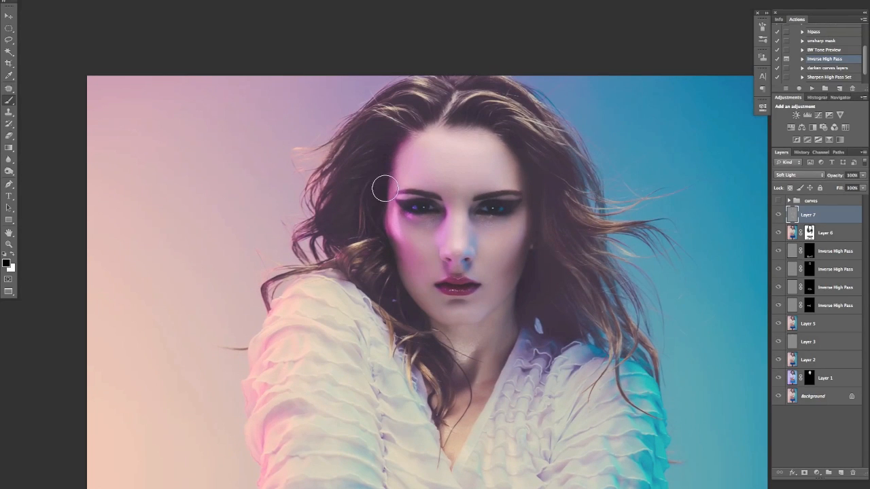
{"action": "key", "text": "super+plus"}
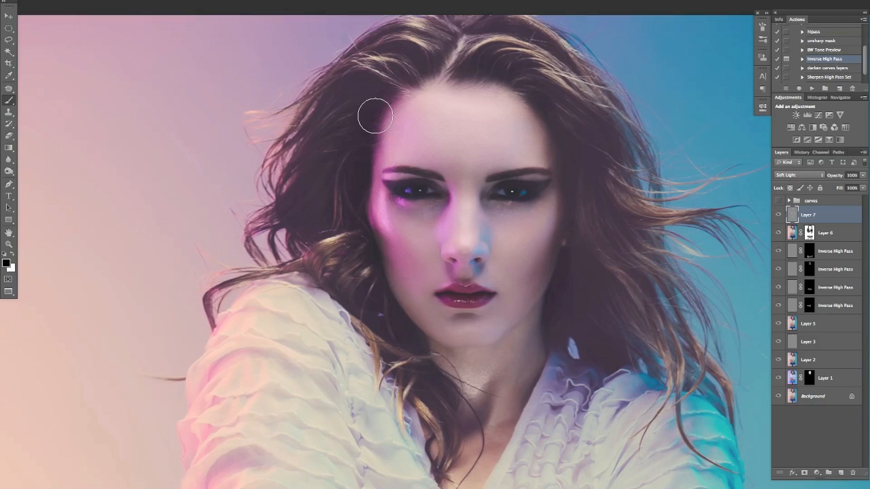
{"action": "left_click_drag", "start_coordinate": [559, 181], "coordinate": [487, 130]}
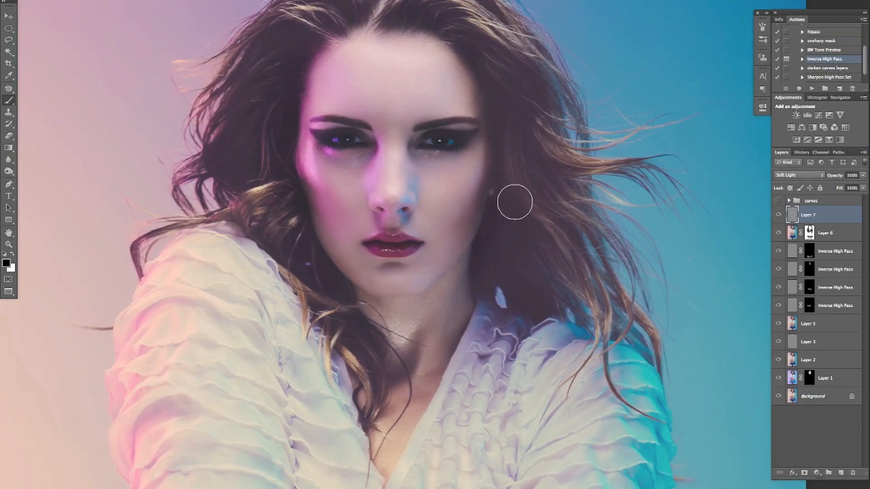
{"action": "key", "text": "super+minus"}
{"action": "key", "text": "super+minus"}
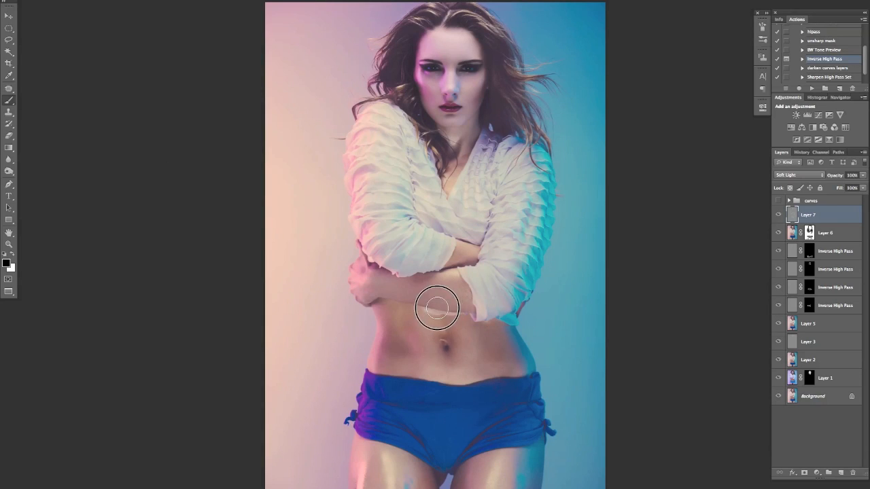
- Burn shadows with black beneath the crossed arms, across the blouse folds, and around the jaw and eyes
{"action": "mouse_move", "coordinate": [500, 223]}
{"action": "left_mouse_down"}
{"action": "mouse_move", "coordinate": [476, 248]}
{"action": "mouse_move", "coordinate": [493, 197]}
{"action": "left_mouse_up"}
{"action": "left_click_drag", "start_coordinate": [508, 316], "coordinate": [398, 293]}
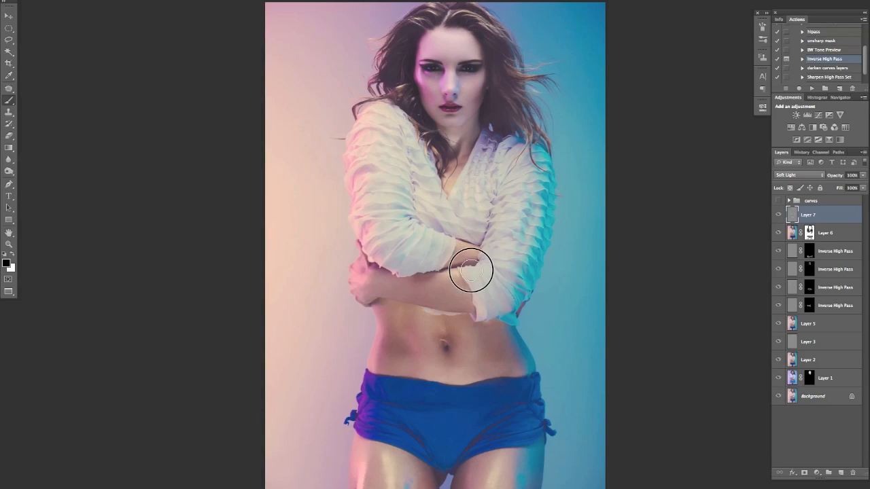
{"action": "left_click_drag", "start_coordinate": [423, 209], "coordinate": [423, 166]}
{"action": "mouse_move", "coordinate": [452, 193]}
{"action": "left_mouse_down"}
{"action": "mouse_move", "coordinate": [481, 152]}
{"action": "mouse_move", "coordinate": [477, 228]}
{"action": "left_mouse_up"}
{"action": "mouse_move", "coordinate": [439, 200]}
{"action": "left_mouse_down"}
{"action": "mouse_move", "coordinate": [428, 204]}
{"action": "mouse_move", "coordinate": [420, 192]}
{"action": "mouse_move", "coordinate": [464, 199]}
{"action": "left_mouse_up"}
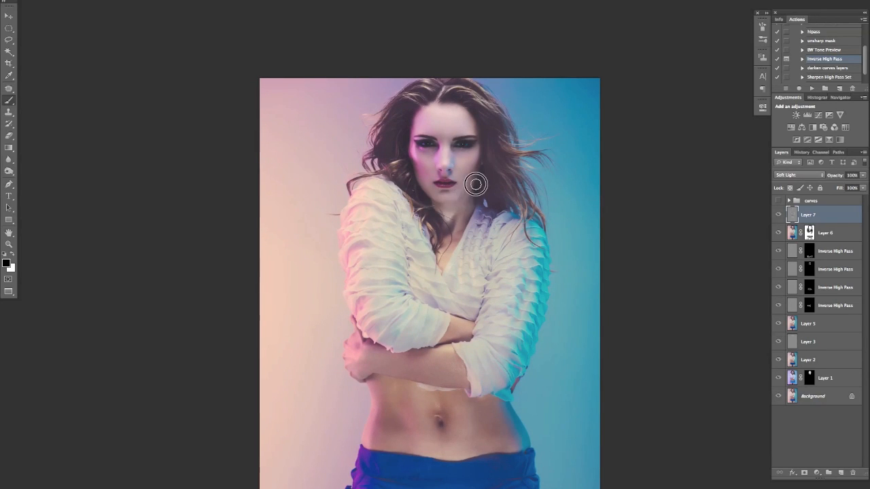
{"action": "left_click_drag", "start_coordinate": [476, 146], "coordinate": [474, 138]}
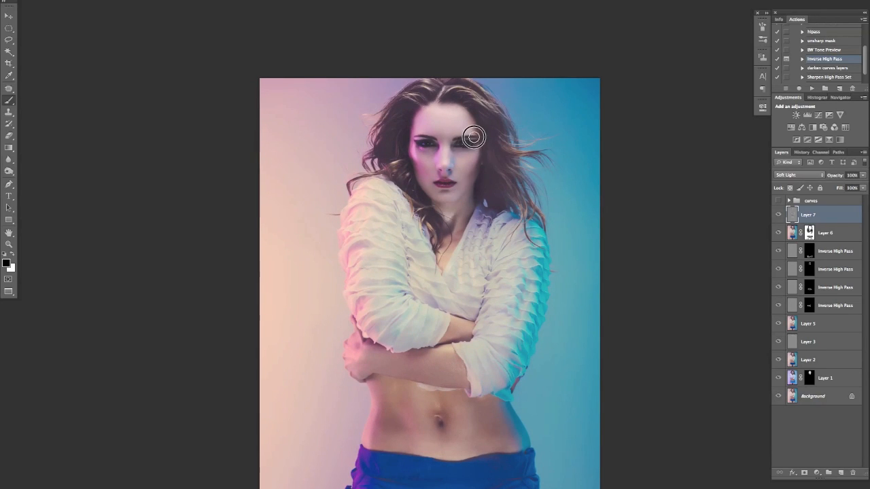
{"action": "left_click", "coordinate": [429, 138]}
- Compare the portrait with and without Layer 7, and view that layer's brushwork in isolation before restoring the other layers
{"action": "left_click", "coordinate": [778, 215]}
{"action": "left_click", "coordinate": [778, 216]}
{"action": "left_click", "coordinate": [779, 216]}
{"action": "left_click", "coordinate": [778, 215]}
{"action": "left_click", "coordinate": [778, 215]}
{"action": "left_click", "coordinate": [779, 215]}
{"action": "left_click", "coordinate": [779, 215]}
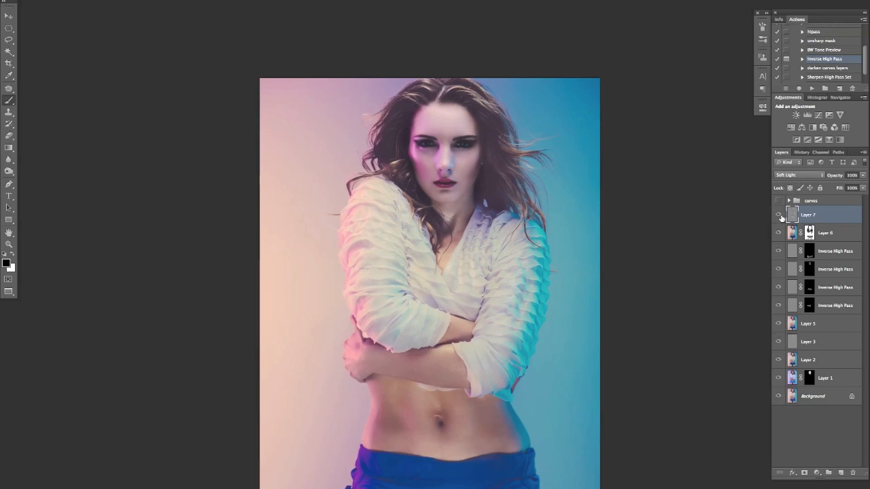
{"action": "left_click", "coordinate": [779, 216], "text": "alt"}
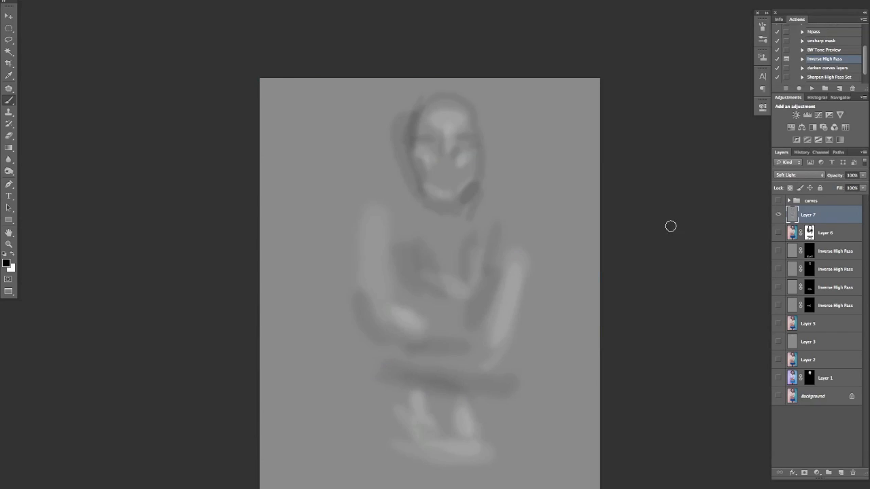
{"action": "scroll", "coordinate": [493, 286], "scroll_direction": "down", "scroll_amount": 3}
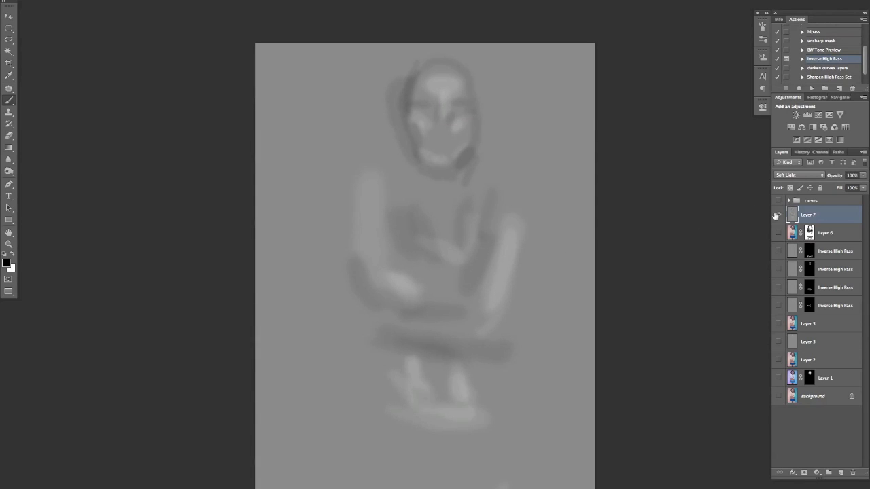
{"action": "left_click", "coordinate": [778, 216], "text": "alt"}
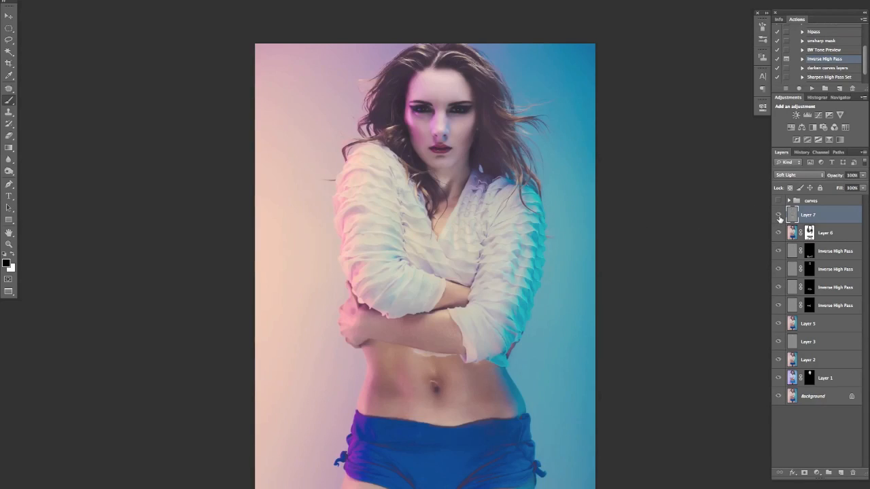
- Delete the Soft Light dodge-and-burn layer
{"action": "key", "text": "Delete"}
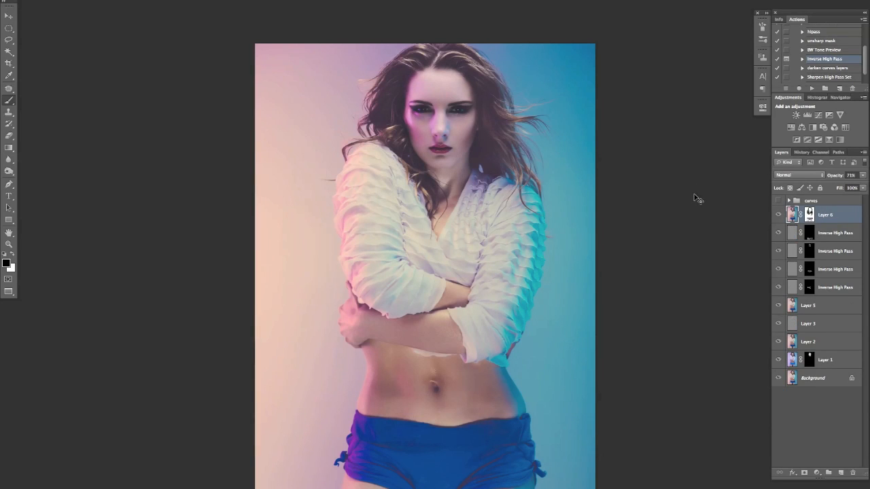
- Add a Curves adjustment layer above Layer 6 and darken the RGB curve with a point at input 173, output 94
{"action": "key", "text": "super+plus"}
{"action": "left_click_drag", "start_coordinate": [532, 189], "coordinate": [518, 248]}
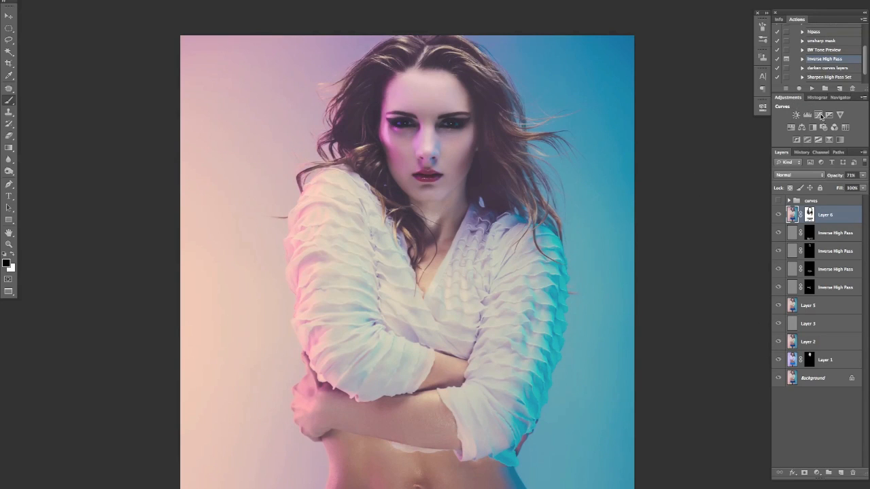
{"action": "left_click", "coordinate": [807, 116]}
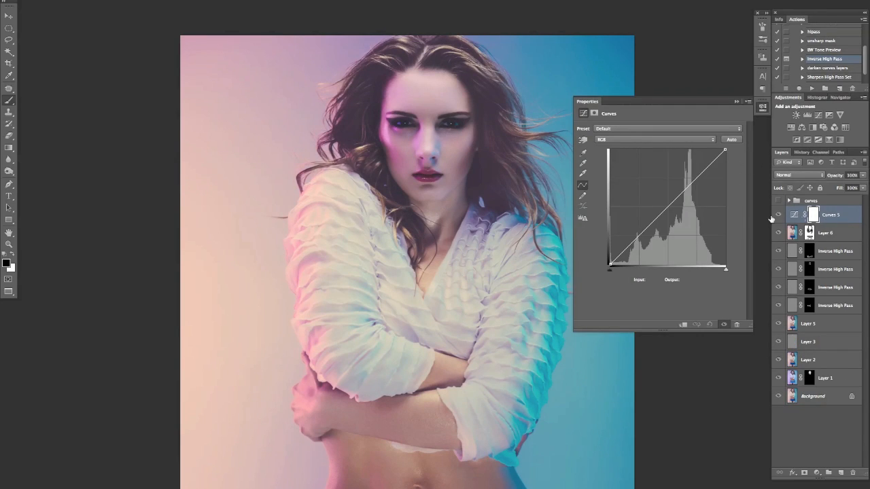
{"action": "left_click_drag", "start_coordinate": [669, 212], "coordinate": [688, 221]}
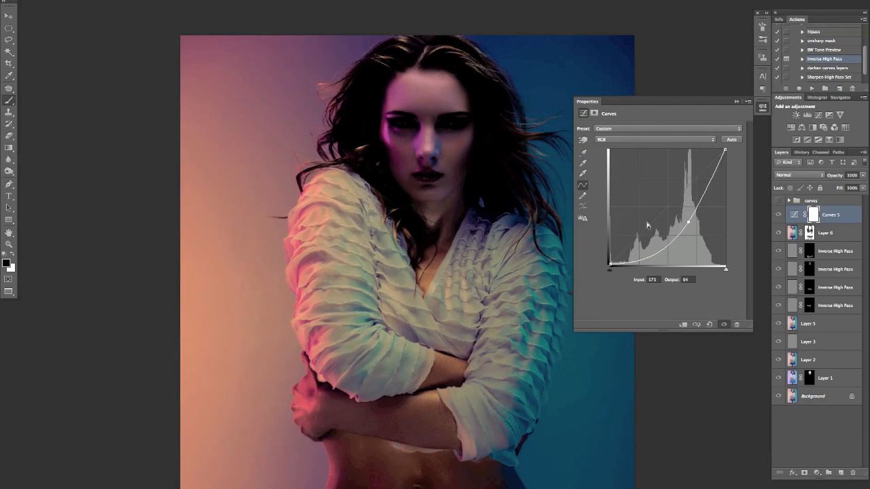
- Lift the black point of the RGB curve to output 34 to fade the shadows
{"action": "key", "text": "super+plus"}
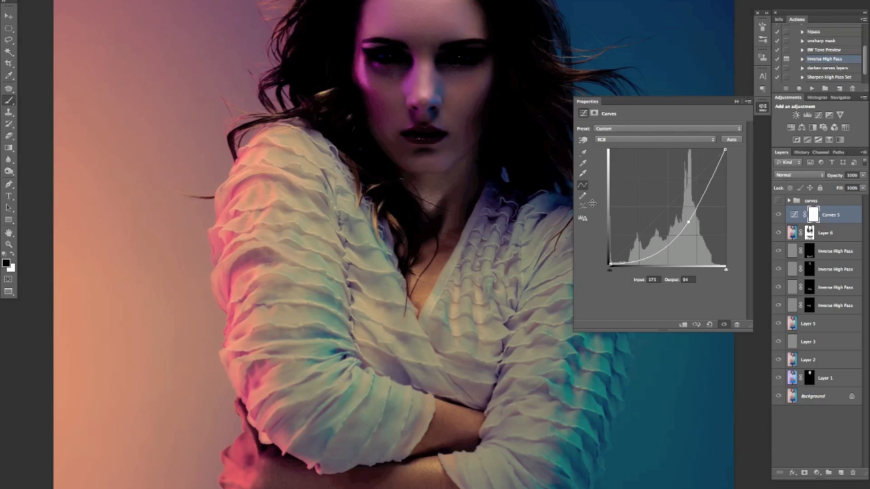
{"action": "left_click_drag", "start_coordinate": [448, 212], "coordinate": [416, 293]}
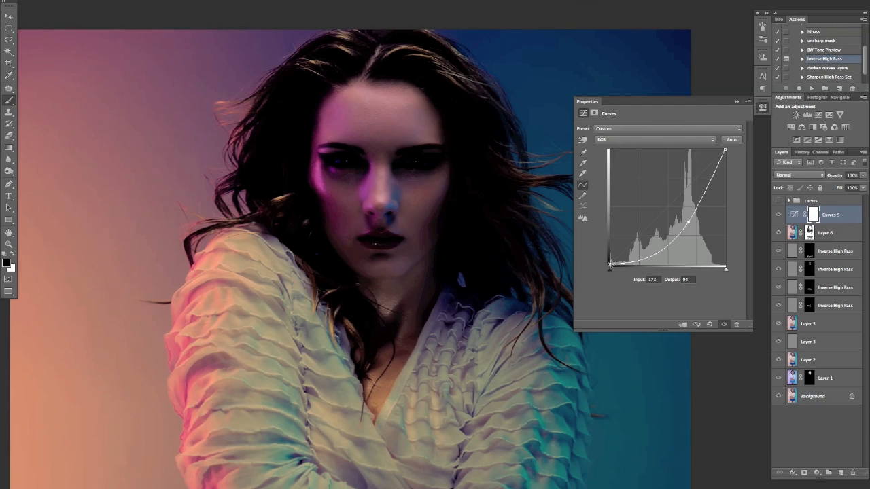
{"action": "left_click_drag", "start_coordinate": [610, 264], "coordinate": [603, 249]}
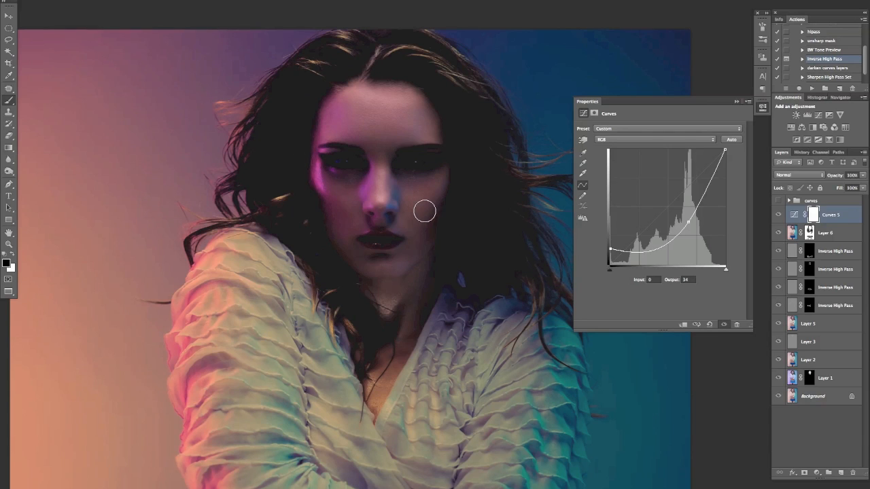
- Shape the Blue channel curve with a midpoint at input 124, output 140, and raise its black point to output 29
{"action": "left_click", "coordinate": [673, 140]}
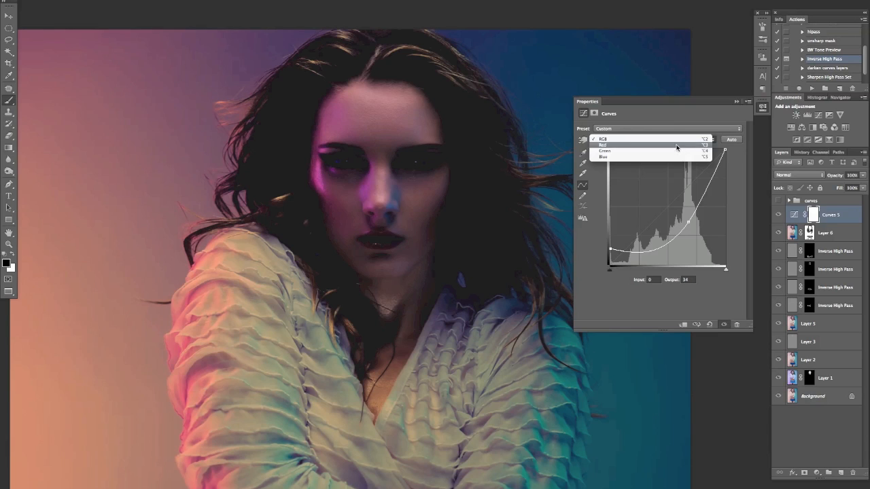
{"action": "left_click", "coordinate": [671, 157]}
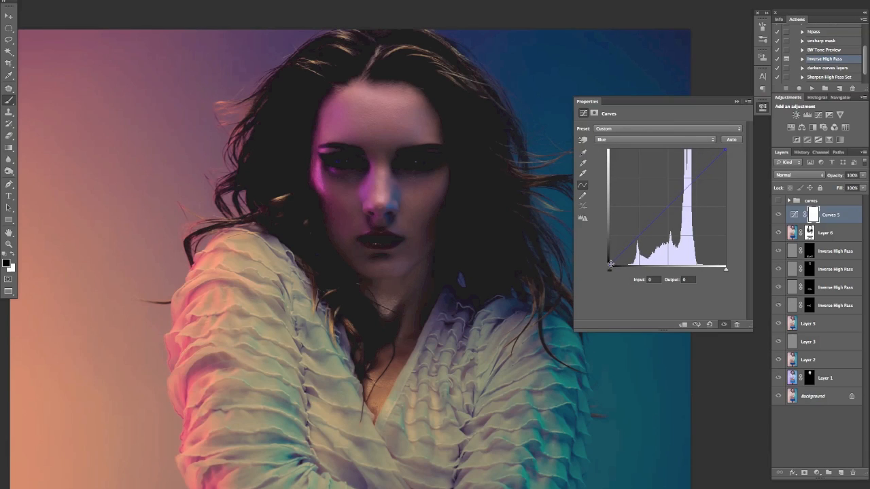
{"action": "left_click_drag", "start_coordinate": [668, 209], "coordinate": [666, 201]}
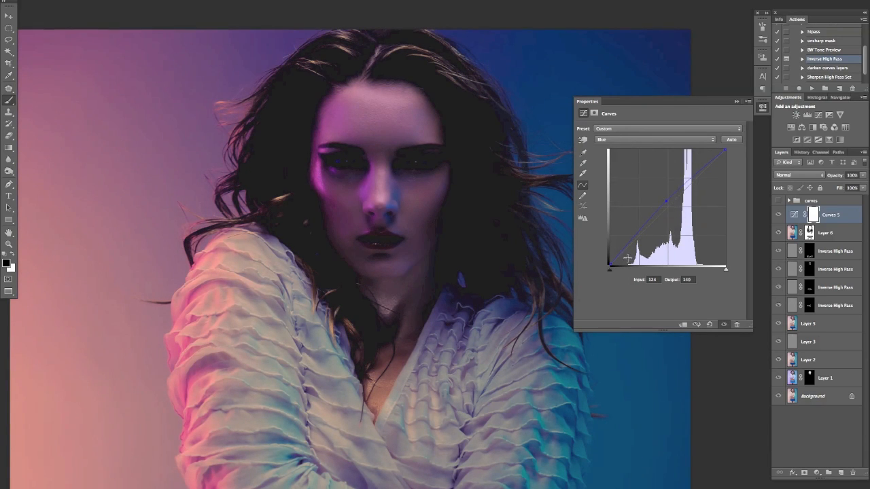
{"action": "left_click_drag", "start_coordinate": [611, 263], "coordinate": [604, 250]}
- Raise the black point of the Red channel curve to output 17
{"action": "left_click", "coordinate": [619, 141]}
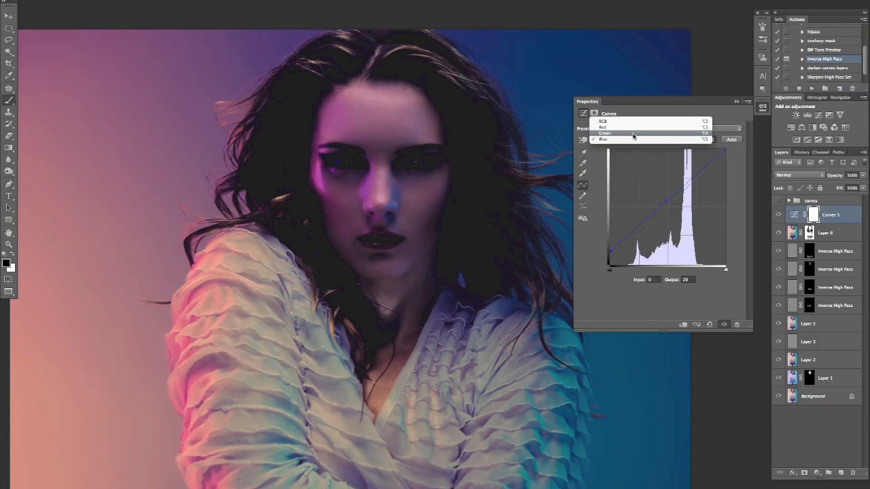
{"action": "left_click", "coordinate": [646, 131]}
{"action": "left_click_drag", "start_coordinate": [609, 264], "coordinate": [607, 259]}
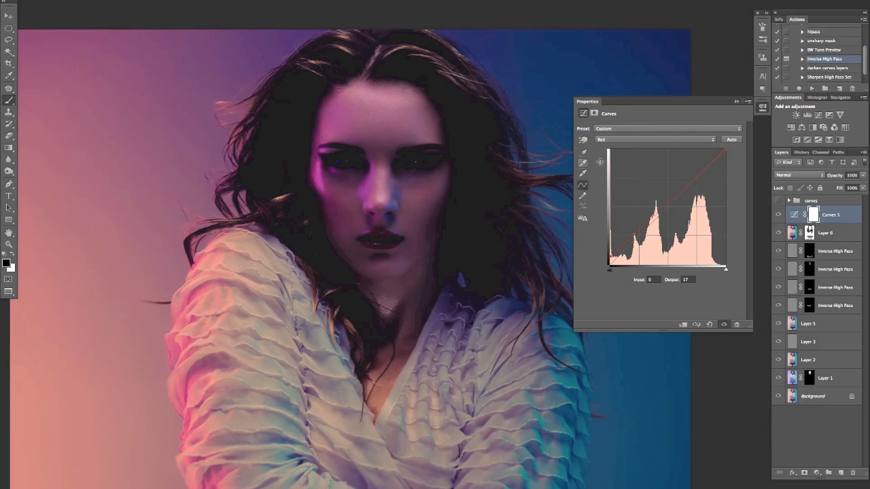
- Invert the Curves 5 mask to black and make white the foreground color for painting
{"action": "left_click", "coordinate": [763, 111]}
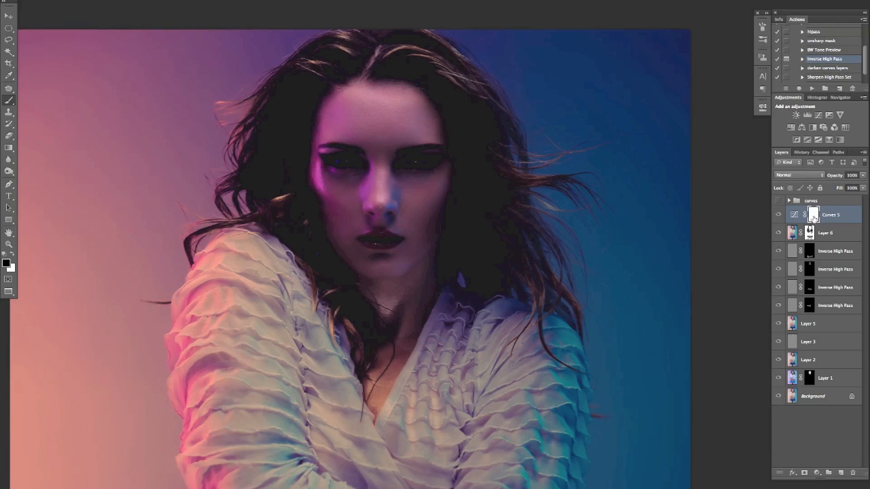
{"action": "key", "text": "ctrl+i"}
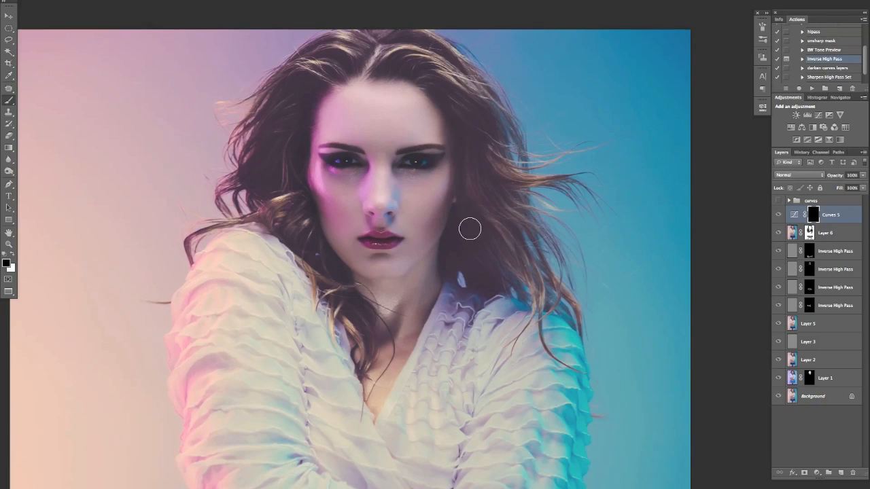
{"action": "key", "text": "ctrl+minus"}
{"action": "left_click_drag", "start_coordinate": [446, 229], "coordinate": [485, 202]}
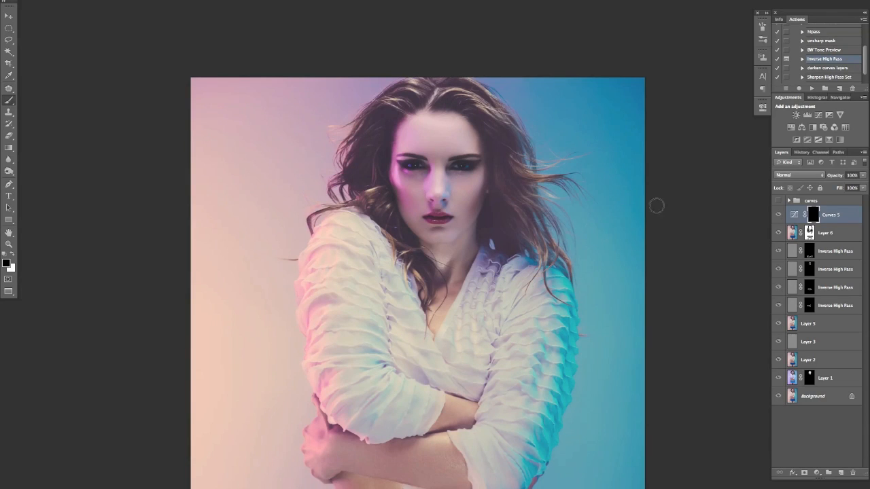
{"action": "key", "text": "x"}
{"action": "key", "text": "ctrl+plus"}
{"action": "key", "text": "ctrl+minus"}
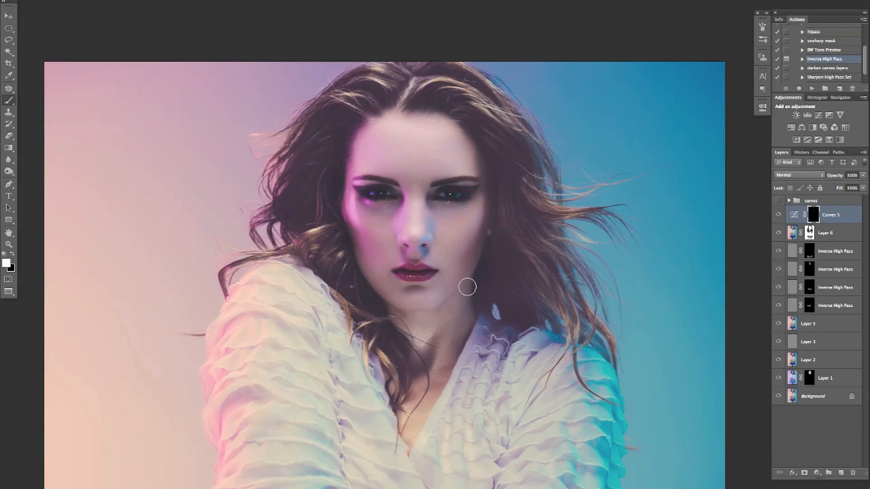
- Enlarge the brush and paint white on the Curves 5 mask to darken the cheek, nose side and eye area
{"action": "key", "text": "bracketright"}
{"action": "key", "text": "bracketright"}
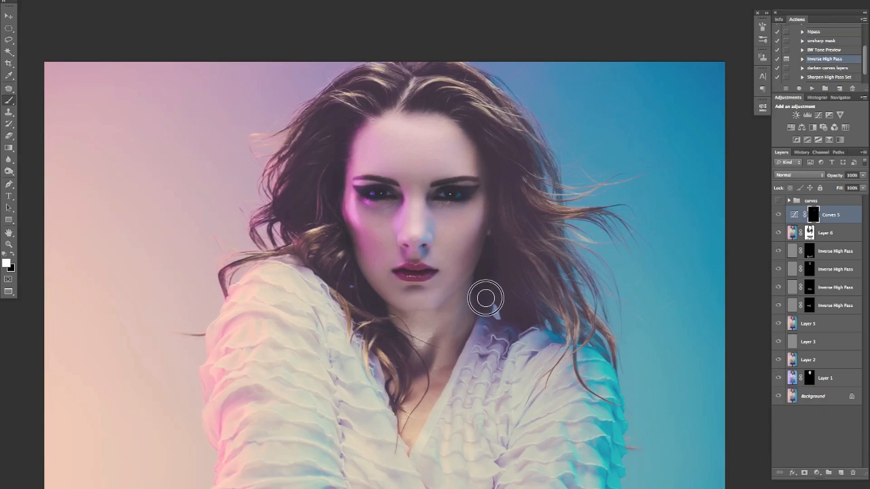
{"action": "mouse_move", "coordinate": [354, 242]}
{"action": "left_mouse_down"}
{"action": "mouse_move", "coordinate": [367, 251]}
{"action": "mouse_move", "coordinate": [372, 276]}
{"action": "left_mouse_up"}
{"action": "mouse_move", "coordinate": [396, 217]}
{"action": "left_mouse_down"}
{"action": "mouse_move", "coordinate": [445, 208]}
{"action": "mouse_move", "coordinate": [432, 201]}
{"action": "mouse_move", "coordinate": [435, 185]}
{"action": "mouse_move", "coordinate": [471, 181]}
{"action": "left_mouse_up"}
{"action": "mouse_move", "coordinate": [393, 181]}
{"action": "left_mouse_down"}
{"action": "mouse_move", "coordinate": [362, 176]}
{"action": "mouse_move", "coordinate": [390, 180]}
{"action": "left_mouse_up"}
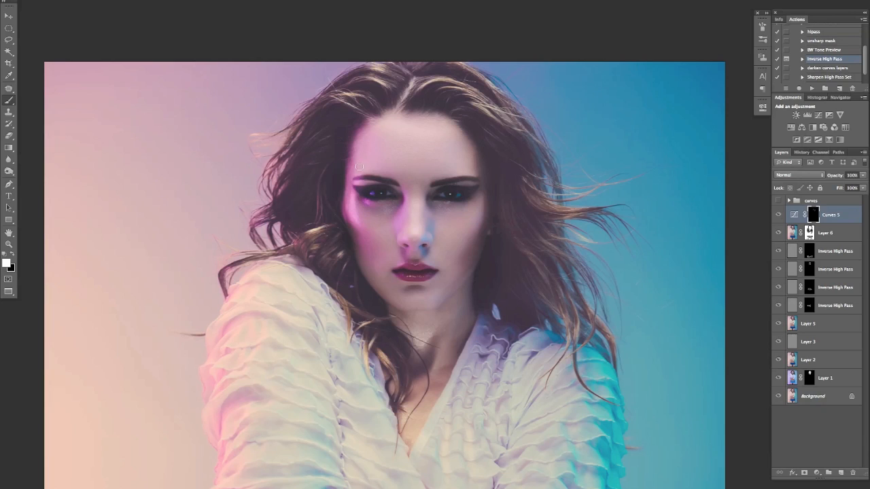
- Darken the hairline, outer cheek, jaw edge and eye sockets by painting white on the Curves 5 mask
{"action": "mouse_move", "coordinate": [347, 146]}
{"action": "left_mouse_down"}
{"action": "mouse_move", "coordinate": [319, 136]}
{"action": "mouse_move", "coordinate": [332, 165]}
{"action": "mouse_move", "coordinate": [320, 204]}
{"action": "mouse_move", "coordinate": [342, 233]}
{"action": "left_mouse_up"}
{"action": "mouse_move", "coordinate": [362, 278]}
{"action": "left_mouse_down"}
{"action": "mouse_move", "coordinate": [382, 305]}
{"action": "mouse_move", "coordinate": [377, 302]}
{"action": "left_mouse_up"}
{"action": "mouse_move", "coordinate": [328, 219]}
{"action": "left_mouse_down"}
{"action": "mouse_move", "coordinate": [317, 186]}
{"action": "mouse_move", "coordinate": [334, 148]}
{"action": "mouse_move", "coordinate": [370, 118]}
{"action": "mouse_move", "coordinate": [462, 109]}
{"action": "mouse_move", "coordinate": [501, 171]}
{"action": "left_mouse_up"}
{"action": "left_click", "coordinate": [417, 207]}
{"action": "mouse_move", "coordinate": [462, 194]}
{"action": "left_mouse_down"}
{"action": "mouse_move", "coordinate": [439, 196]}
{"action": "mouse_move", "coordinate": [444, 186]}
{"action": "mouse_move", "coordinate": [473, 192]}
{"action": "mouse_move", "coordinate": [448, 180]}
{"action": "left_mouse_up"}
{"action": "left_click_drag", "start_coordinate": [392, 184], "coordinate": [369, 175]}
- Darken the upper lip area with small white dabs on the Curves 5 mask
{"action": "left_click_drag", "start_coordinate": [426, 249], "coordinate": [437, 205]}
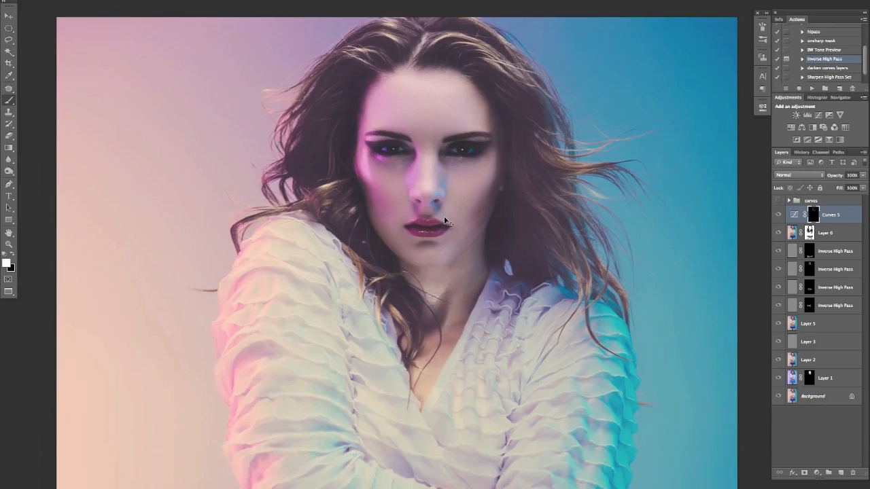
{"action": "key", "text": "super+plus"}
{"action": "mouse_move", "coordinate": [457, 254]}
{"action": "left_mouse_down"}
{"action": "mouse_move", "coordinate": [446, 233]}
{"action": "mouse_move", "coordinate": [494, 196]}
{"action": "mouse_move", "coordinate": [461, 242]}
{"action": "mouse_move", "coordinate": [446, 247]}
{"action": "mouse_move", "coordinate": [383, 241]}
{"action": "mouse_move", "coordinate": [342, 210]}
{"action": "mouse_move", "coordinate": [354, 214]}
{"action": "left_mouse_up"}
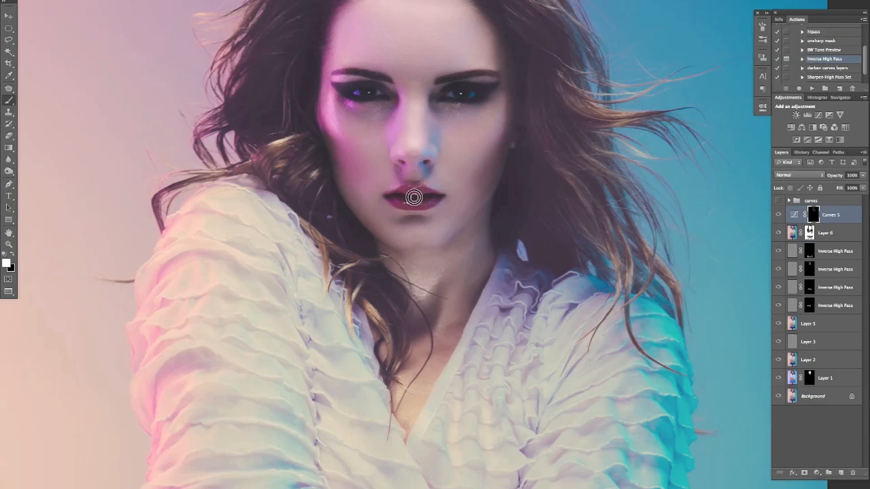
{"action": "left_click", "coordinate": [401, 172]}
{"action": "left_click", "coordinate": [426, 168]}
- Add a Curves adjustment layer above Curves 5 and brighten the RGB curve with a point at input 115, output 155
{"action": "key", "text": "ctrl+0"}
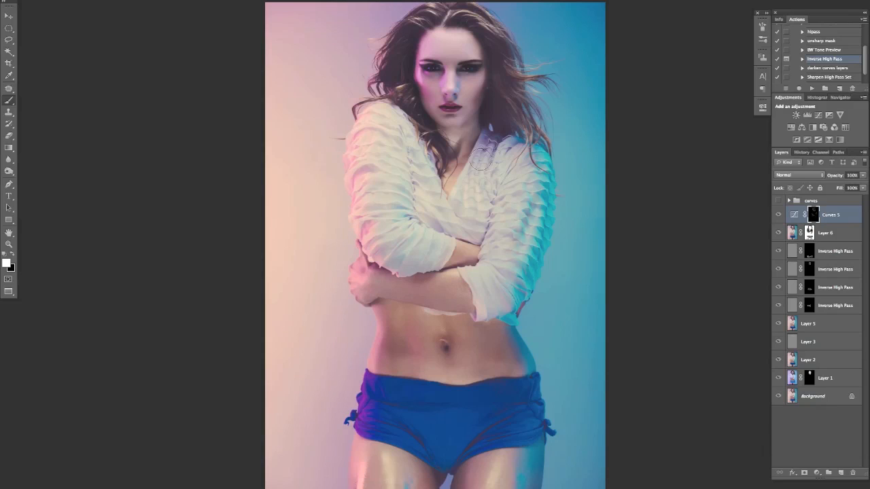
{"action": "scroll", "coordinate": [448, 194], "scroll_direction": "up", "scroll_amount": 1}
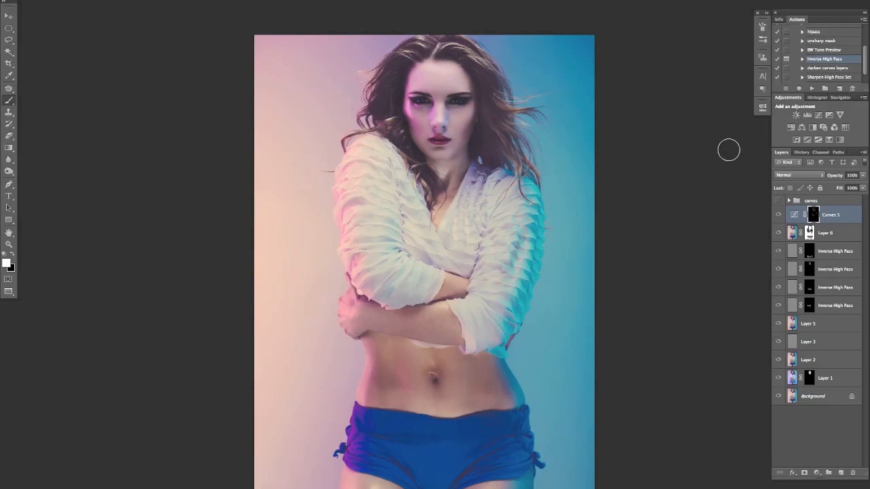
{"action": "left_click", "coordinate": [819, 115]}
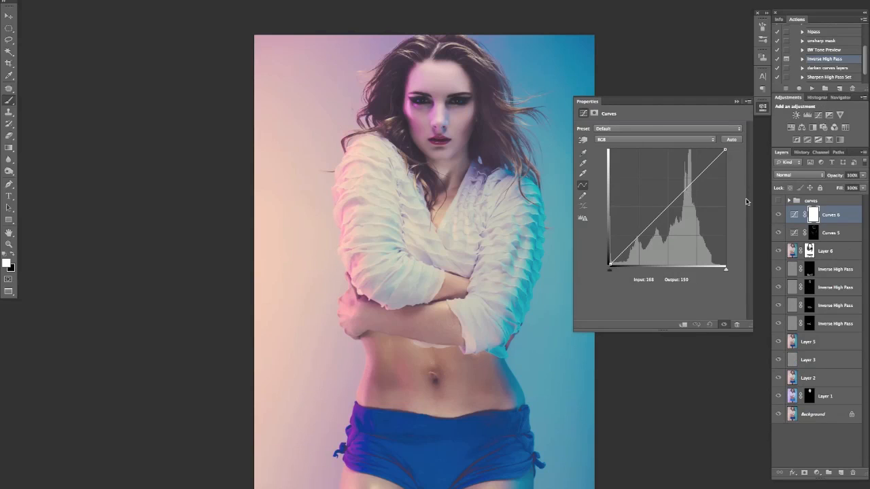
{"action": "mouse_move", "coordinate": [669, 207]}
{"action": "left_mouse_down"}
{"action": "mouse_move", "coordinate": [677, 217]}
{"action": "mouse_move", "coordinate": [661, 195]}
{"action": "left_mouse_up"}
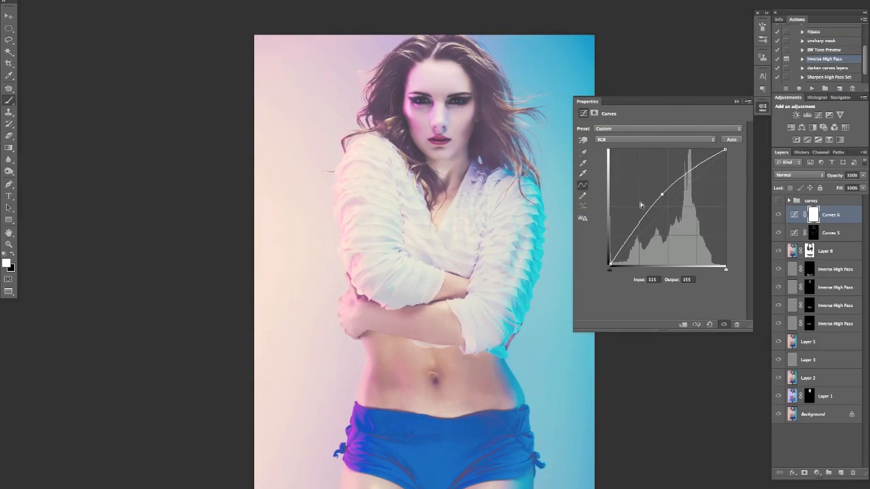
- Lift the Blue channel curve slightly with a midpoint at input 122, output 129
{"action": "left_click", "coordinate": [620, 140]}
{"action": "left_click", "coordinate": [622, 140]}
{"action": "left_click", "coordinate": [637, 141]}
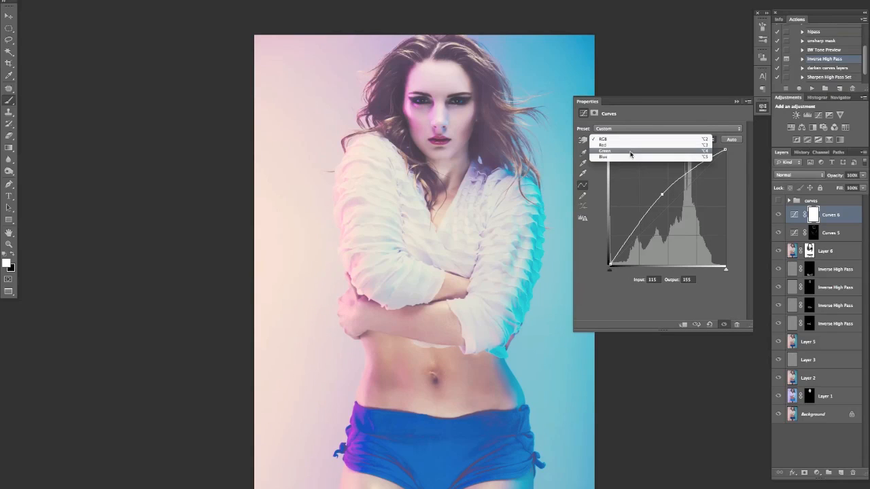
{"action": "left_click", "coordinate": [630, 157]}
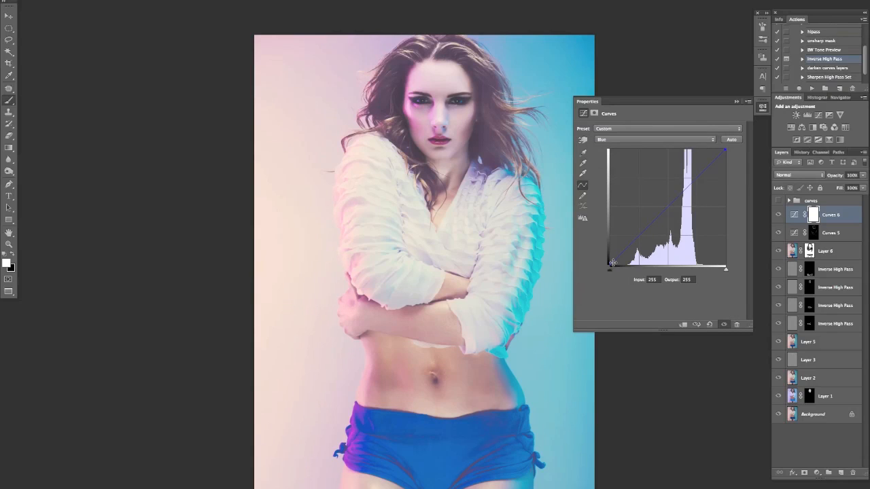
{"action": "left_click_drag", "start_coordinate": [669, 207], "coordinate": [665, 206]}
- Raise the Red channel curve's black point slightly and invert the brightening Curves 6 mask to black
{"action": "left_click", "coordinate": [625, 140]}
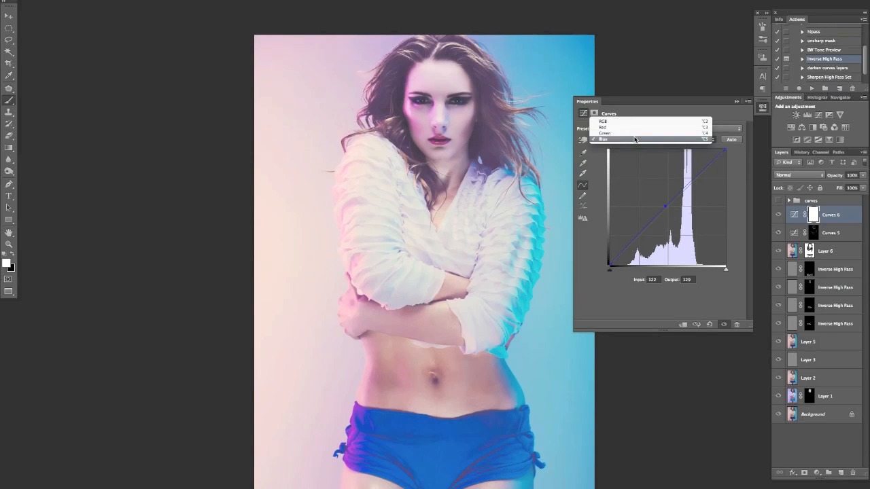
{"action": "left_click", "coordinate": [631, 132]}
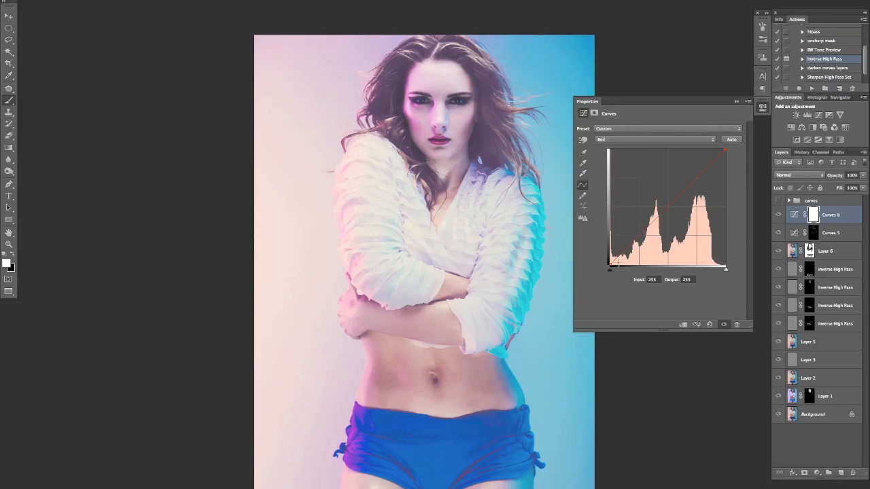
{"action": "left_click_drag", "start_coordinate": [611, 262], "coordinate": [609, 260]}
{"action": "left_click", "coordinate": [762, 111]}
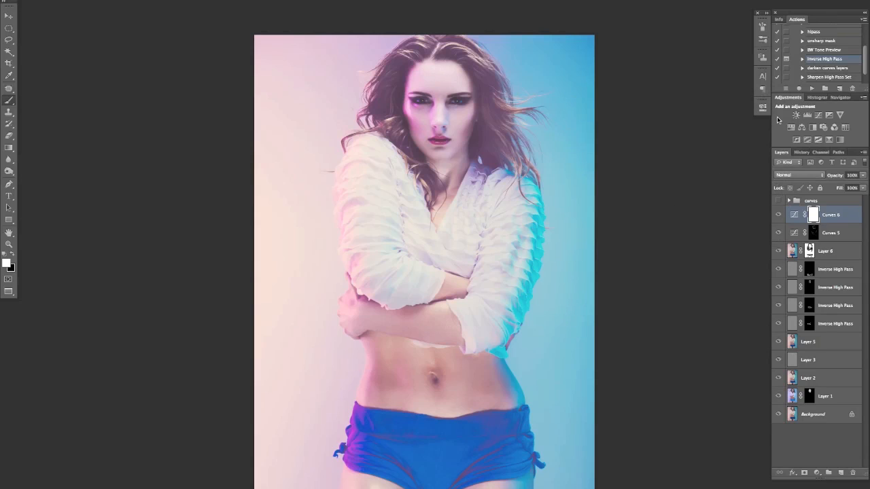
{"action": "key", "text": "ctrl+i"}
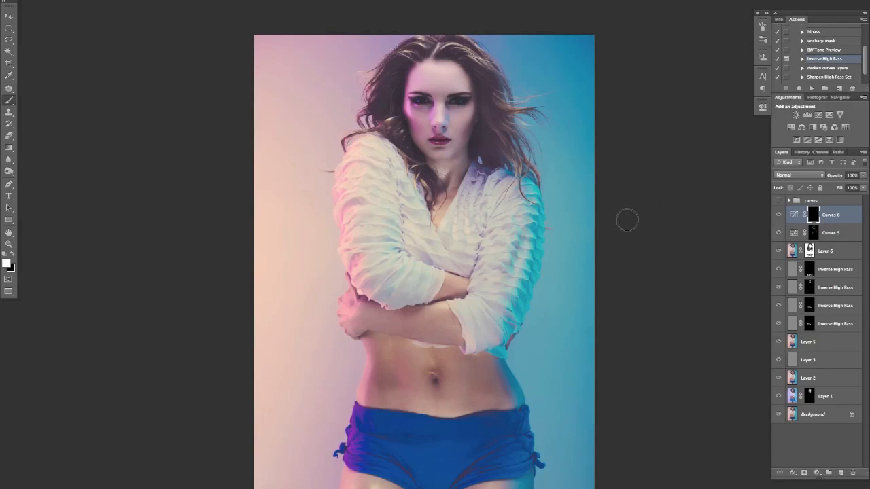
- Paint white with a larger brush on the Curves 6 mask to brighten the forehead, nose, cheek and chin
{"action": "key", "text": "ctrl+plus"}
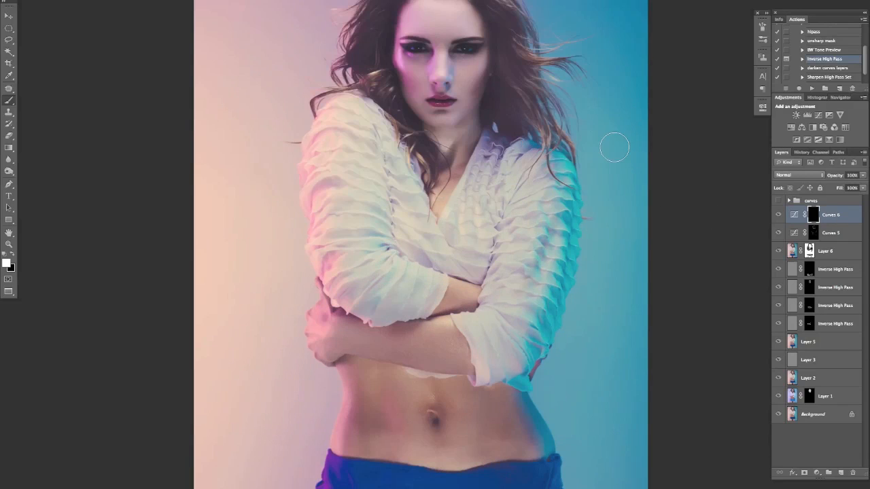
{"action": "left_click_drag", "start_coordinate": [529, 172], "coordinate": [487, 229]}
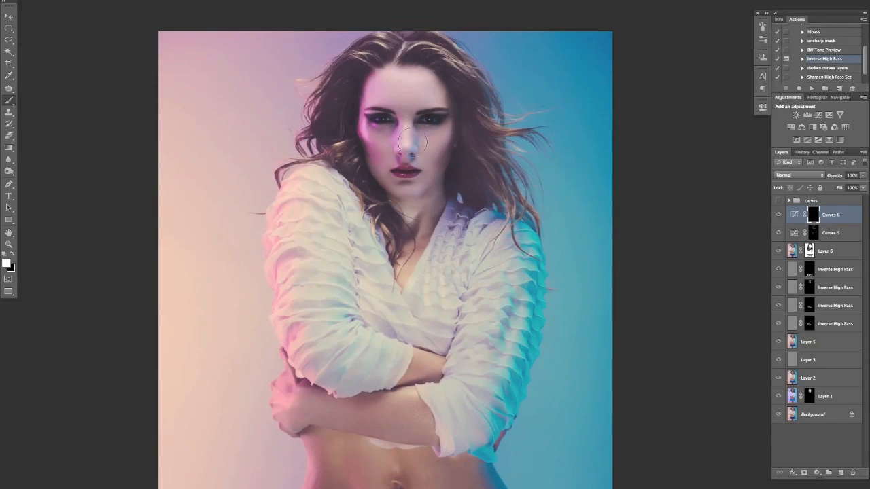
{"action": "key", "text": "bracketright"}
{"action": "key", "text": "bracketright"}
{"action": "key", "text": "bracketright"}
{"action": "key", "text": "bracketright"}
{"action": "key", "text": "bracketright"}
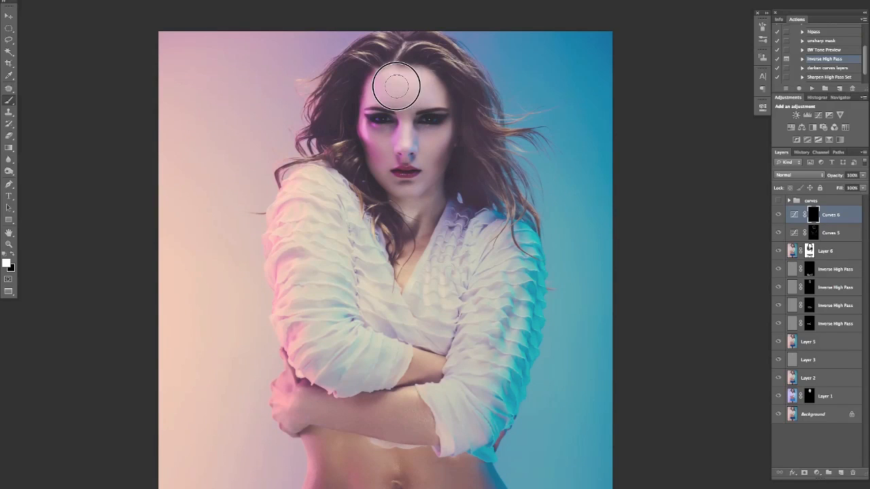
{"action": "mouse_move", "coordinate": [401, 92]}
{"action": "left_mouse_down"}
{"action": "mouse_move", "coordinate": [408, 82]}
{"action": "mouse_move", "coordinate": [401, 93]}
{"action": "left_mouse_up"}
{"action": "mouse_move", "coordinate": [409, 133]}
{"action": "left_mouse_down"}
{"action": "mouse_move", "coordinate": [437, 136]}
{"action": "mouse_move", "coordinate": [381, 142]}
{"action": "left_mouse_up"}
{"action": "key", "text": "bracketright"}
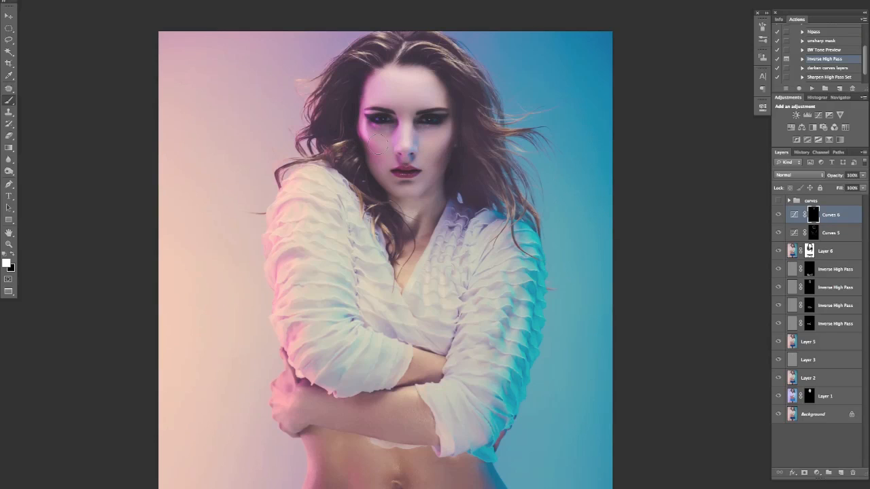
{"action": "mouse_move", "coordinate": [408, 189]}
{"action": "left_mouse_down"}
{"action": "mouse_move", "coordinate": [437, 175]}
{"action": "mouse_move", "coordinate": [412, 193]}
{"action": "mouse_move", "coordinate": [382, 174]}
{"action": "left_mouse_up"}
- Enlarge the brush further and brighten the center of the face with a broad stroke on the Curves 6 mask
{"action": "key", "text": "bracketright"}
{"action": "key", "text": "bracketright"}
{"action": "key", "text": "bracketright"}
{"action": "key", "text": "bracketright"}
{"action": "key", "text": "bracketright"}
{"action": "left_click_drag", "start_coordinate": [400, 138], "coordinate": [410, 135]}
- Adjust the brush to smaller sizes and brighten the fine highlights around the mouth and chin
{"action": "key", "text": "bracketleft"}
{"action": "key", "text": "bracketleft"}
{"action": "key", "text": "bracketleft"}
{"action": "key", "text": "bracketleft"}
{"action": "key", "text": "bracketleft"}
{"action": "key", "text": "bracketleft"}
{"action": "key", "text": "super+plus"}
{"action": "key", "text": "super+plus"}
{"action": "mouse_move", "coordinate": [383, 157]}
{"action": "left_mouse_down"}
{"action": "mouse_move", "coordinate": [407, 210]}
{"action": "mouse_move", "coordinate": [407, 184]}
{"action": "mouse_move", "coordinate": [398, 183]}
{"action": "mouse_move", "coordinate": [408, 154]}
{"action": "left_mouse_up"}
{"action": "key", "text": "bracketleft"}
{"action": "key", "text": "bracketleft"}
{"action": "key", "text": "bracketleft"}
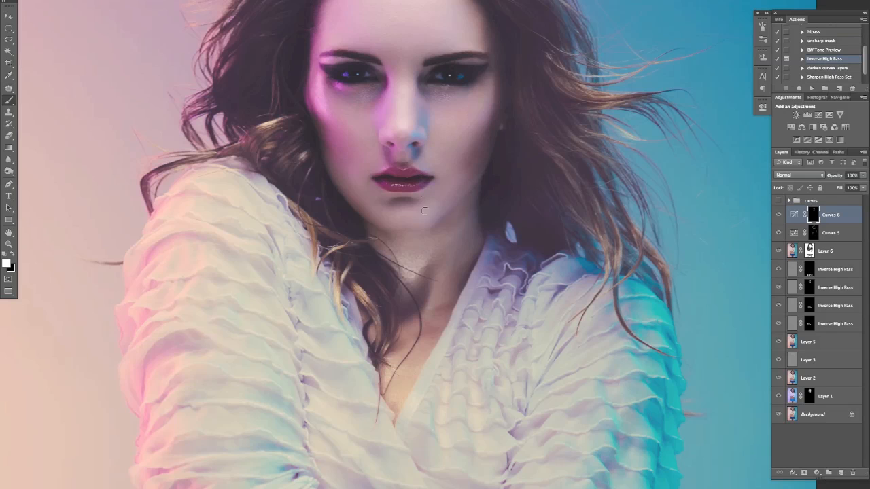
{"action": "key", "text": "bracketright"}
{"action": "key", "text": "bracketright"}
{"action": "key", "text": "bracketright"}
{"action": "mouse_move", "coordinate": [410, 215]}
{"action": "left_mouse_down"}
{"action": "mouse_move", "coordinate": [399, 215]}
{"action": "mouse_move", "coordinate": [416, 217]}
{"action": "left_mouse_up"}
- Brighten the jaw beside the mouth and the cheek below the eye, resizing the brush for each area
{"action": "key", "text": "bracketleft"}
{"action": "key", "text": "bracketleft"}
{"action": "left_click", "coordinate": [365, 202]}
{"action": "left_click_drag", "start_coordinate": [374, 135], "coordinate": [389, 198]}
{"action": "key", "text": "bracketright"}
{"action": "key", "text": "bracketright"}
{"action": "key", "text": "bracketright"}
{"action": "left_click_drag", "start_coordinate": [440, 156], "coordinate": [459, 161]}
- Use a small brush to brighten the details around both eyes on the Curves 6 mask
{"action": "key", "text": "bracketleft"}
{"action": "key", "text": "bracketleft"}
{"action": "key", "text": "bracketleft"}
{"action": "key", "text": "bracketright"}
{"action": "key", "text": "bracketleft"}
{"action": "left_click_drag", "start_coordinate": [453, 139], "coordinate": [465, 142]}
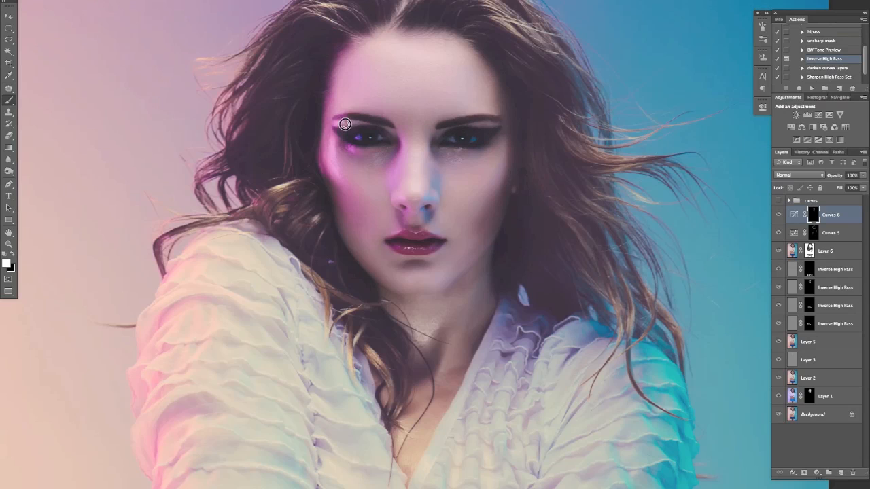
{"action": "left_click_drag", "start_coordinate": [346, 124], "coordinate": [380, 139]}
- Paint white on the Curves 6 mask to brighten the ruffles on both blouse sleeves
{"action": "left_click_drag", "start_coordinate": [485, 229], "coordinate": [482, 208]}
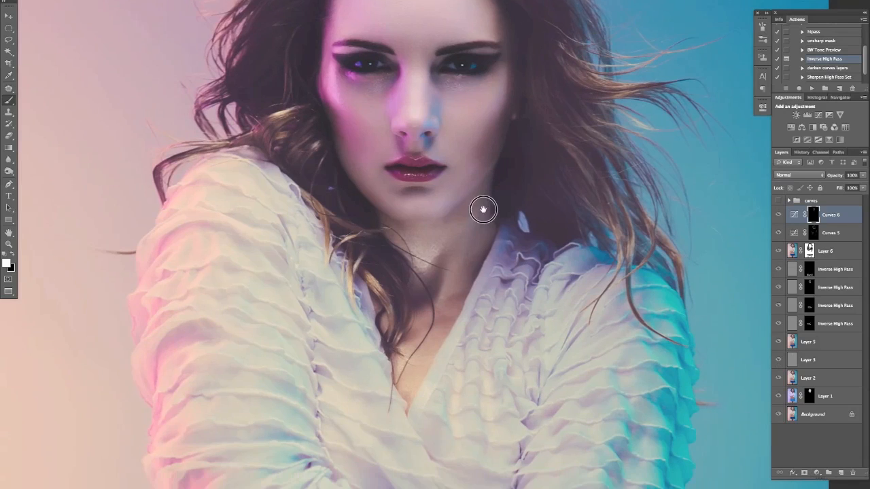
{"action": "key", "text": "super+minus"}
{"action": "key", "text": "super+minus"}
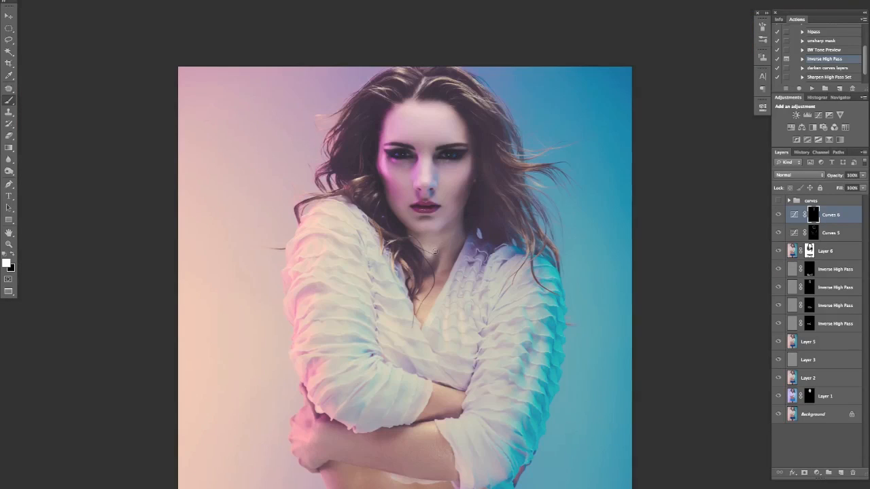
{"action": "left_click", "coordinate": [323, 234]}
{"action": "left_click_drag", "start_coordinate": [326, 229], "coordinate": [318, 235]}
{"action": "left_click_drag", "start_coordinate": [329, 284], "coordinate": [315, 227]}
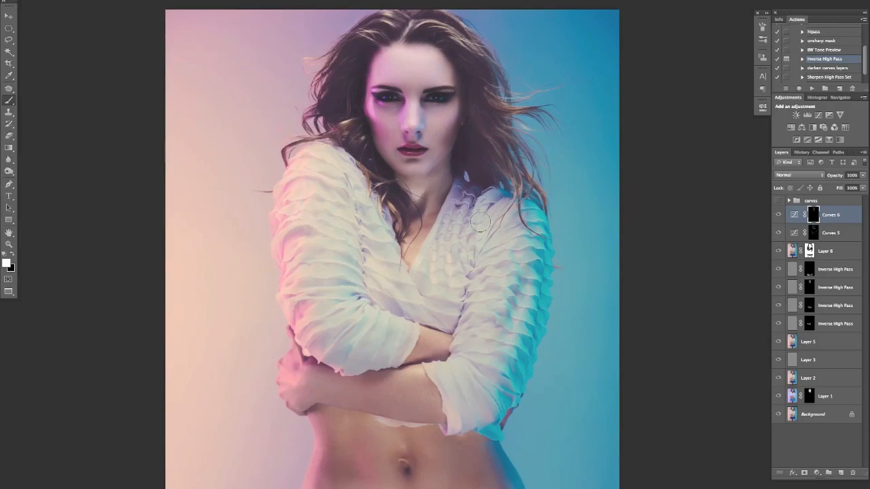
{"action": "left_click", "coordinate": [503, 297]}
{"action": "left_click_drag", "start_coordinate": [503, 297], "coordinate": [521, 303]}
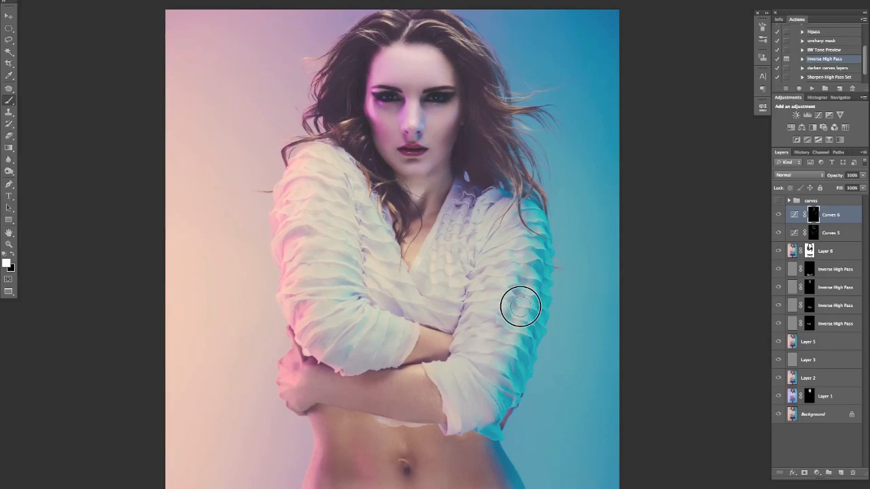
{"action": "left_click_drag", "start_coordinate": [310, 250], "coordinate": [326, 275]}
- Brighten the stomach and thighs by painting white on the Curves 6 mask
{"action": "mouse_move", "coordinate": [357, 318]}
{"action": "left_mouse_down"}
{"action": "mouse_move", "coordinate": [337, 237]}
{"action": "mouse_move", "coordinate": [330, 239]}
{"action": "left_mouse_up"}
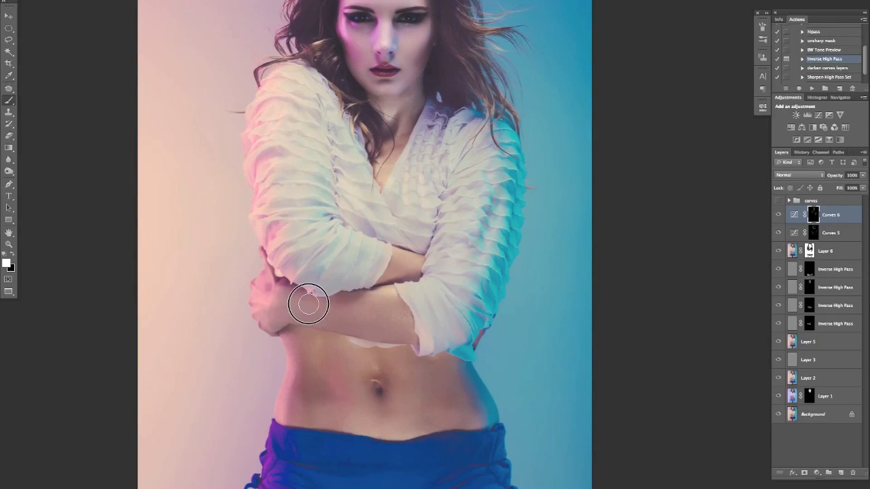
{"action": "key", "text": "super+minus"}
{"action": "left_click_drag", "start_coordinate": [443, 347], "coordinate": [411, 265]}
{"action": "left_click", "coordinate": [372, 433]}
{"action": "left_click_drag", "start_coordinate": [470, 414], "coordinate": [479, 414]}
{"action": "left_click", "coordinate": [395, 264]}
{"action": "mouse_move", "coordinate": [394, 264]}
{"action": "left_mouse_down"}
{"action": "mouse_move", "coordinate": [433, 264]}
{"action": "mouse_move", "coordinate": [438, 257]}
{"action": "left_mouse_up"}
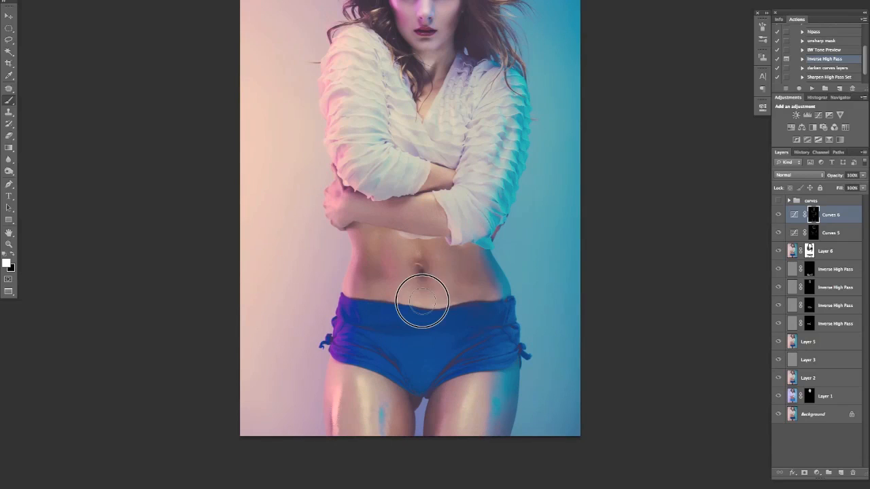
{"action": "left_click", "coordinate": [352, 395]}
- Toggle the visibility of Curves 6 to compare the image with and without the brightening
{"action": "left_click_drag", "start_coordinate": [423, 140], "coordinate": [437, 269]}
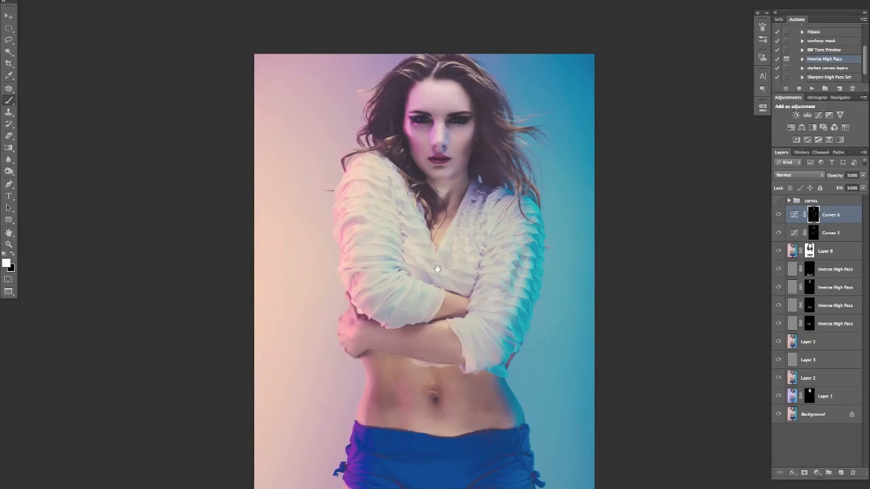
{"action": "left_click", "coordinate": [778, 216]}
{"action": "left_click", "coordinate": [780, 215]}
{"action": "left_click", "coordinate": [779, 215]}
- Inspect the painted masks of Curves 5 and Curves 6 on their own, one after the other
{"action": "left_click", "coordinate": [826, 234]}
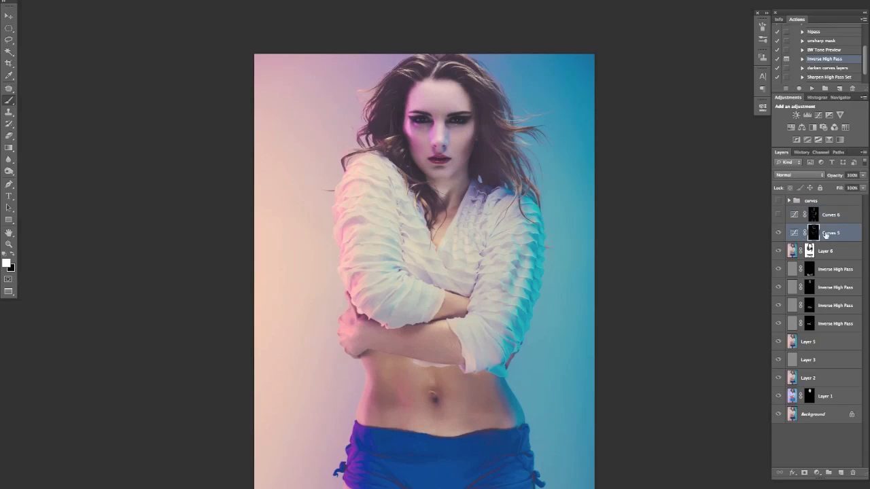
{"action": "left_click", "coordinate": [814, 233], "text": "alt"}
{"action": "left_click", "coordinate": [814, 234], "text": "alt"}
{"action": "left_click", "coordinate": [815, 214], "text": "alt"}
{"action": "left_click", "coordinate": [814, 214], "text": "alt"}
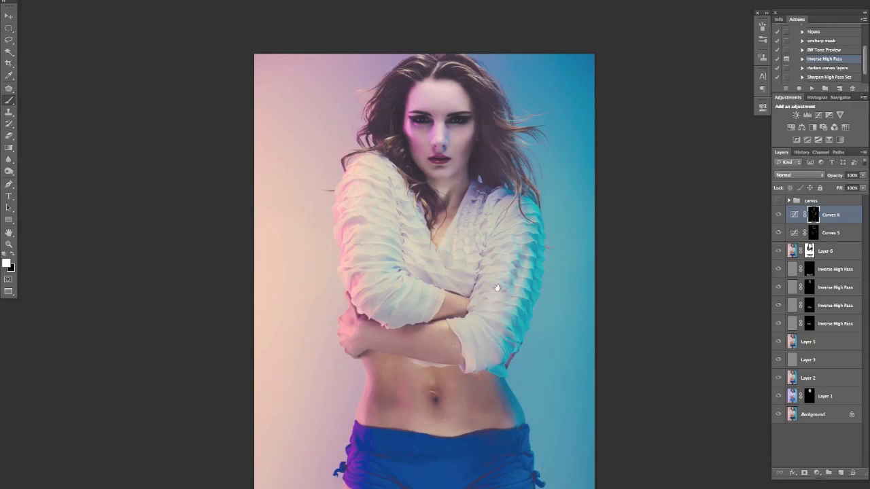
- Add a new Curves adjustment layer and raise its Blue channel midtones to input 119, output 139
{"action": "left_click_drag", "start_coordinate": [496, 289], "coordinate": [491, 278]}
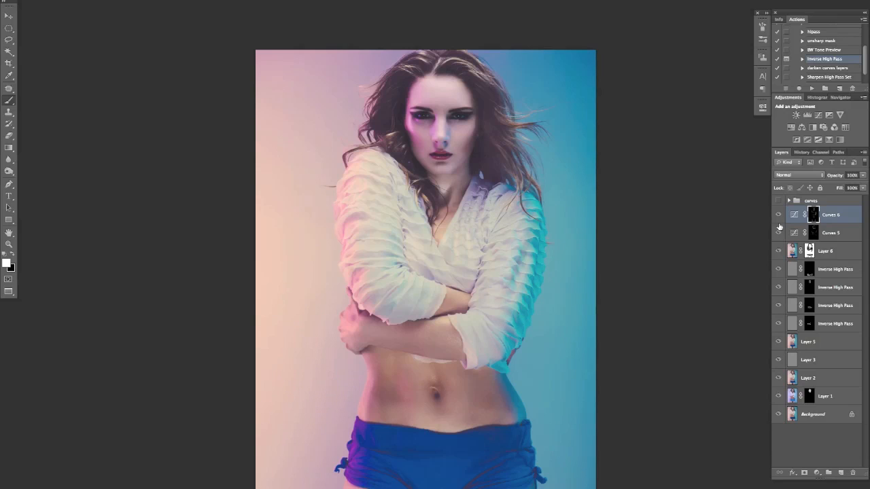
{"action": "left_click", "coordinate": [819, 116]}
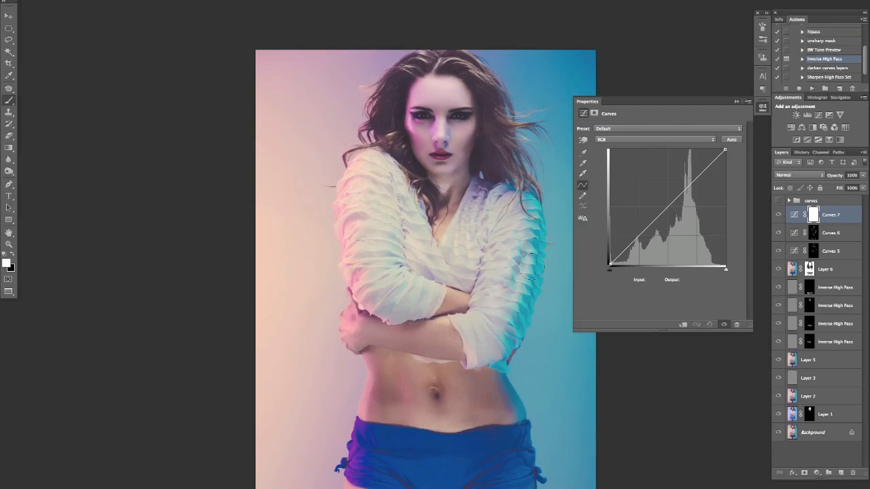
{"action": "left_click", "coordinate": [632, 141]}
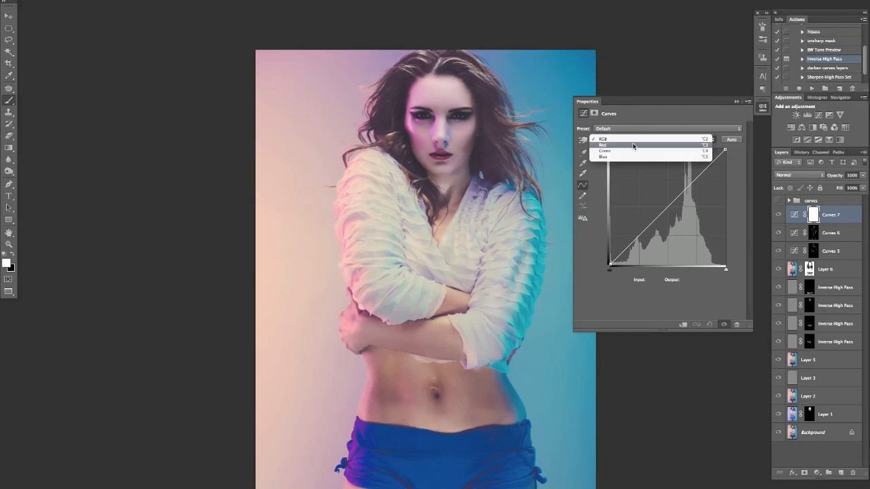
{"action": "left_click", "coordinate": [637, 156]}
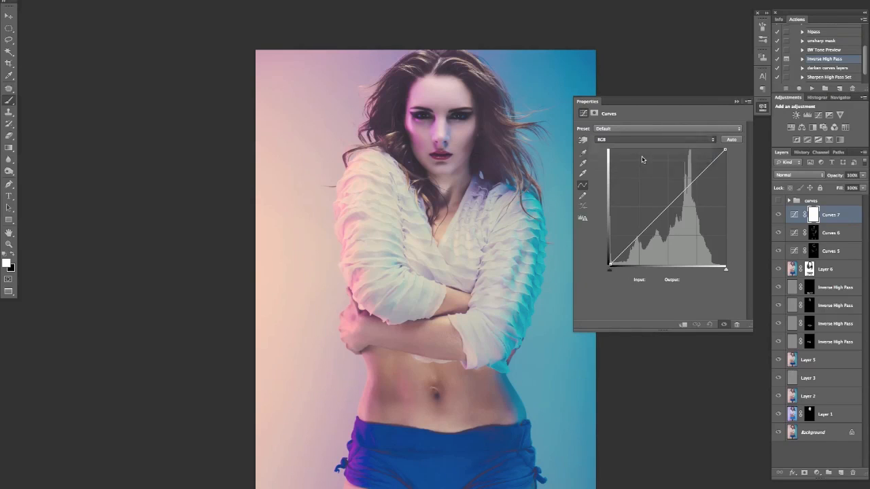
{"action": "left_click", "coordinate": [667, 203]}
{"action": "left_click_drag", "start_coordinate": [667, 203], "coordinate": [664, 202]}
- Lower the Red channel midtones of Curves 7 to about input 150, output 118, and shift its black point inward
{"action": "left_click", "coordinate": [639, 139]}
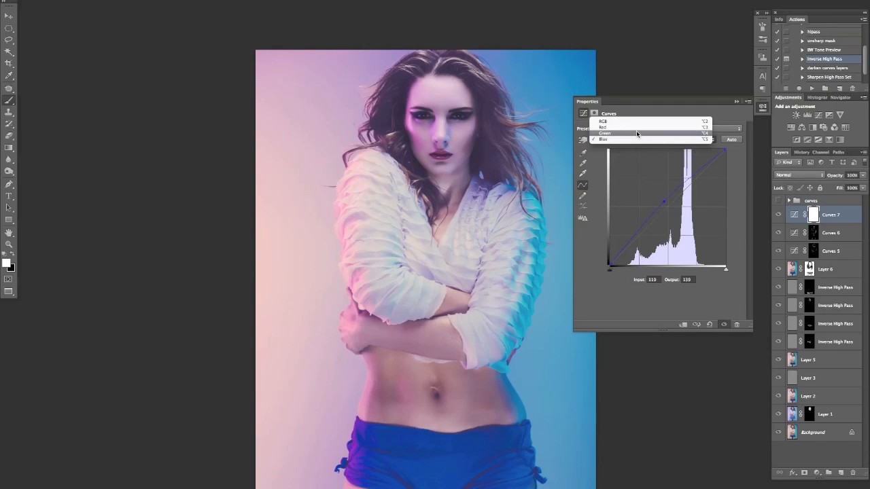
{"action": "left_click", "coordinate": [639, 125]}
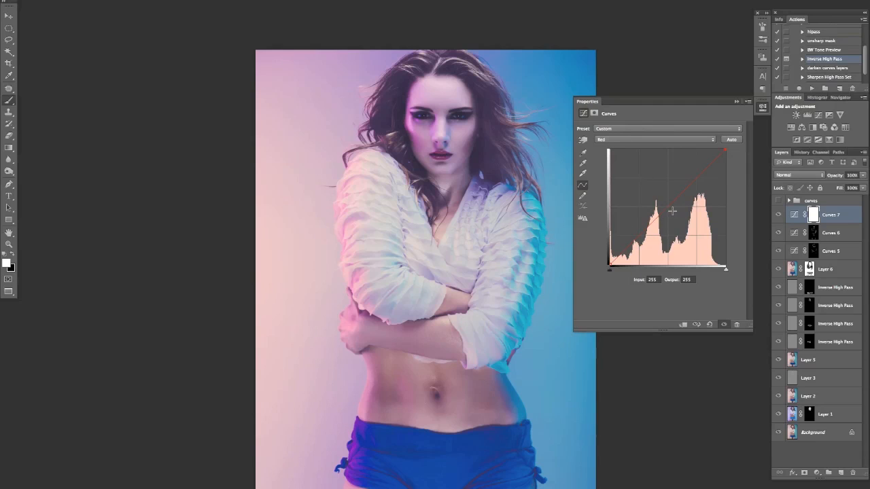
{"action": "mouse_move", "coordinate": [670, 208]}
{"action": "left_mouse_down"}
{"action": "mouse_move", "coordinate": [661, 198]}
{"action": "mouse_move", "coordinate": [676, 211]}
{"action": "left_mouse_up"}
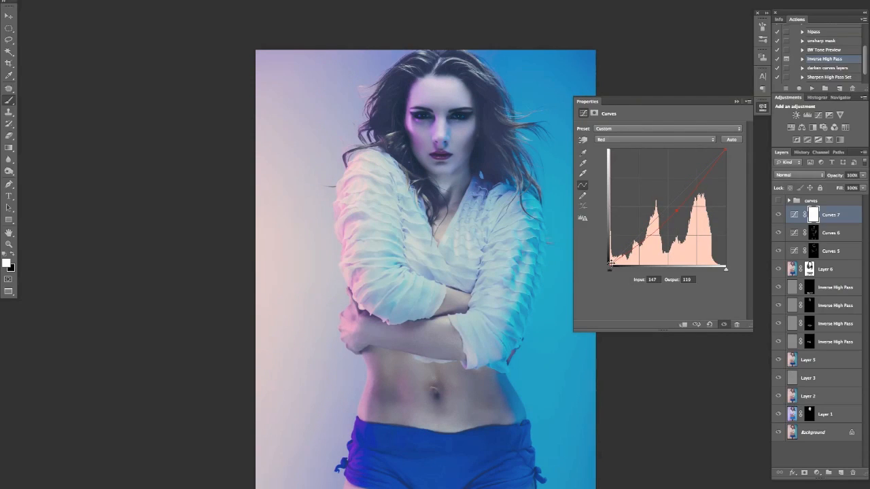
{"action": "left_click_drag", "start_coordinate": [610, 263], "coordinate": [614, 270]}
{"action": "left_click_drag", "start_coordinate": [679, 211], "coordinate": [679, 213]}
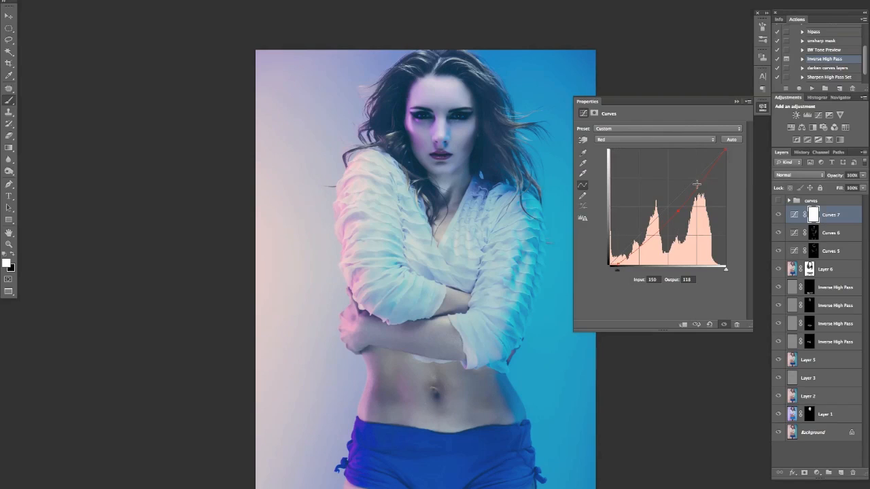
- Raise the RGB midtones of Curves 7 slightly to input 119, output 129, and invert the layer's mask to black
{"action": "left_click", "coordinate": [679, 142]}
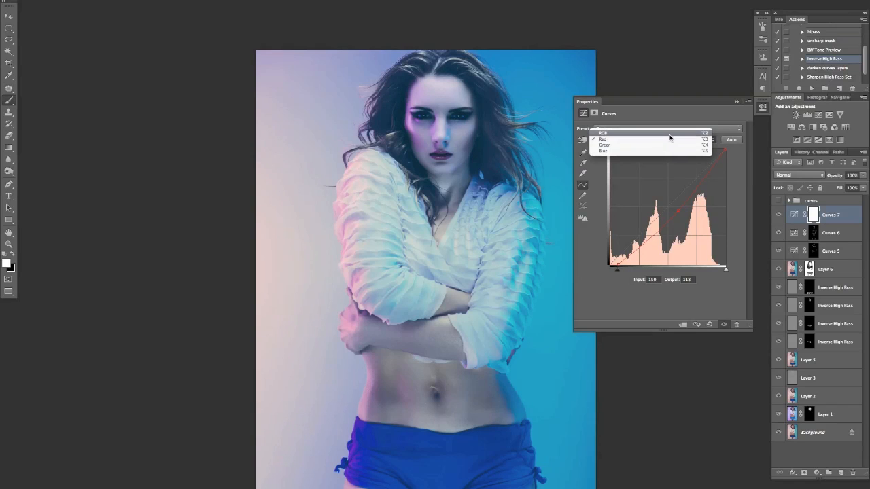
{"action": "left_click", "coordinate": [670, 133]}
{"action": "left_click_drag", "start_coordinate": [667, 212], "coordinate": [672, 198]}
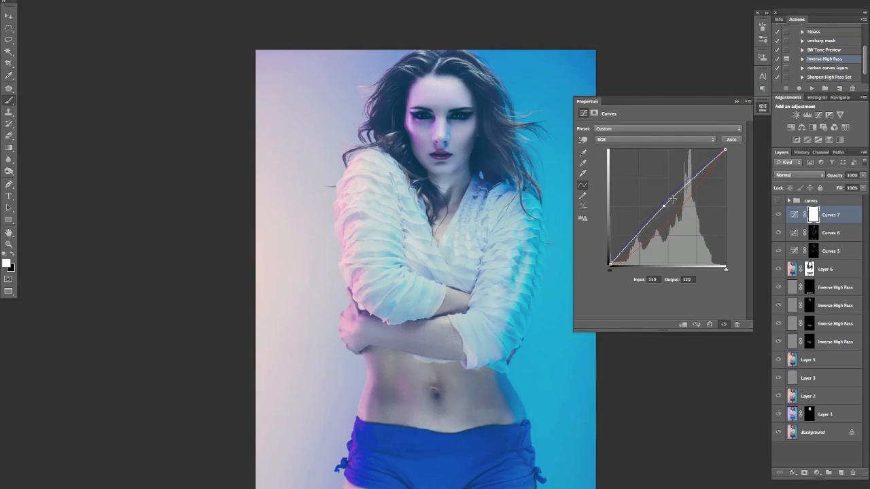
{"action": "left_click", "coordinate": [762, 109]}
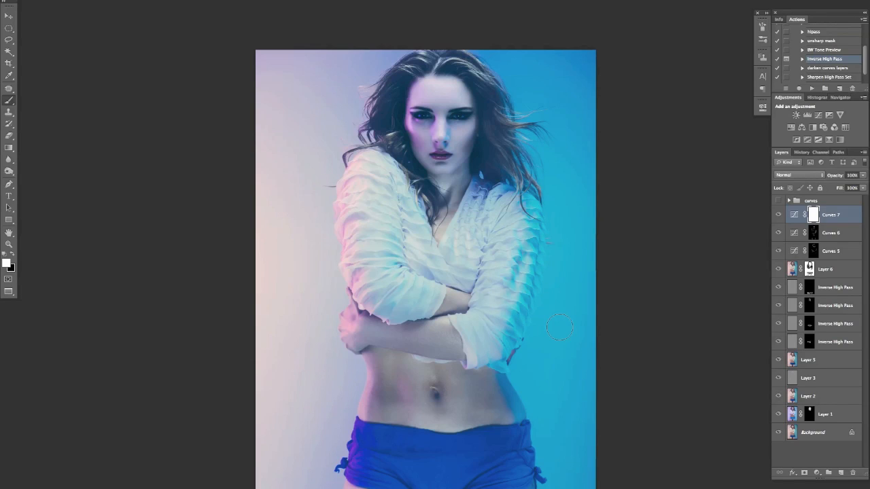
{"action": "key", "text": "ctrl+i"}
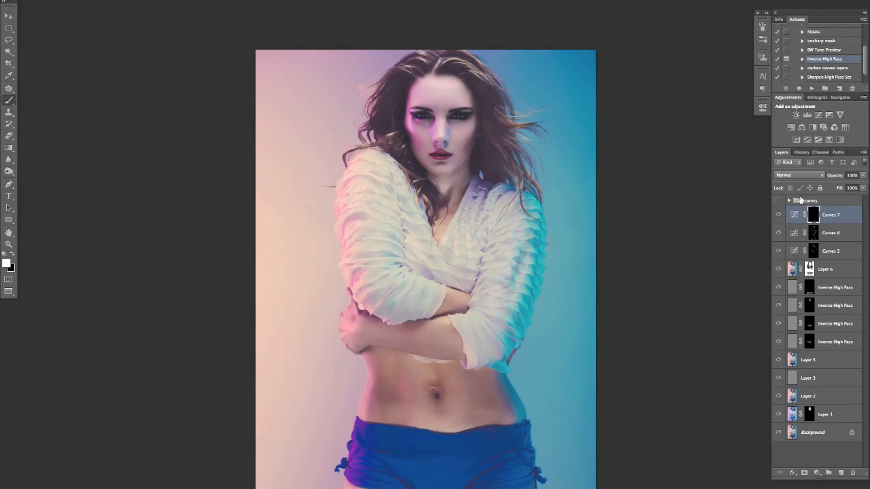
- Paint white on the Curves 7 mask to strengthen the cyan light along the outer edge of the blue-lit sleeve
{"action": "scroll", "coordinate": [554, 253], "scroll_direction": "up", "scroll_amount": 3}
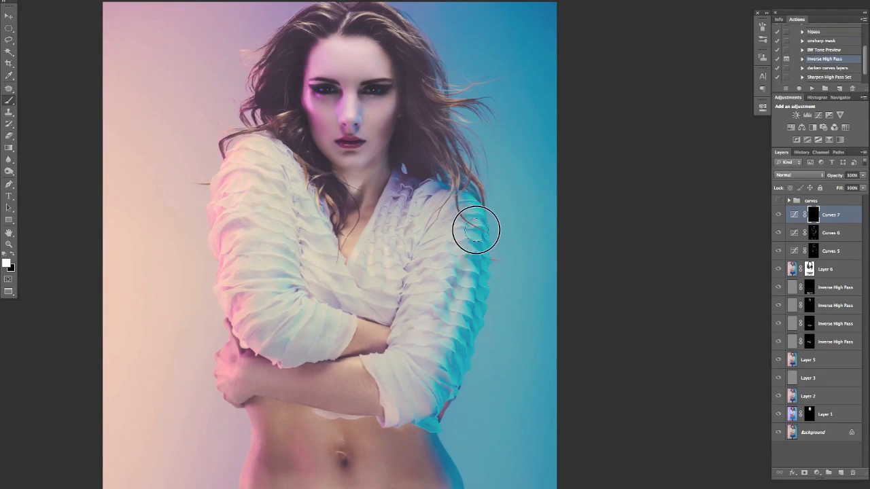
{"action": "left_click_drag", "start_coordinate": [464, 236], "coordinate": [457, 262]}
{"action": "mouse_move", "coordinate": [467, 293]}
{"action": "left_mouse_down"}
{"action": "mouse_move", "coordinate": [474, 211]}
{"action": "mouse_move", "coordinate": [499, 129]}
{"action": "left_mouse_up"}
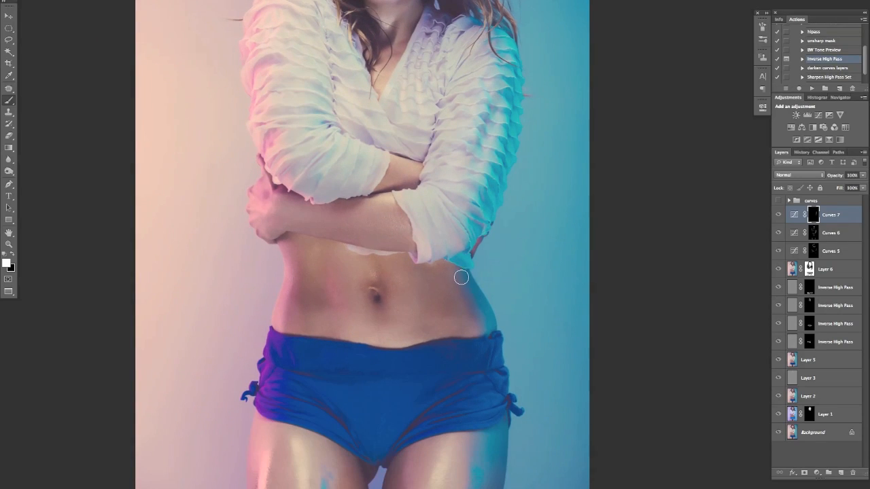
- Paint the cyan tint on the Curves 7 mask along the blue-lit waist, the side of the shorts and the thighs
{"action": "left_click_drag", "start_coordinate": [492, 319], "coordinate": [465, 260]}
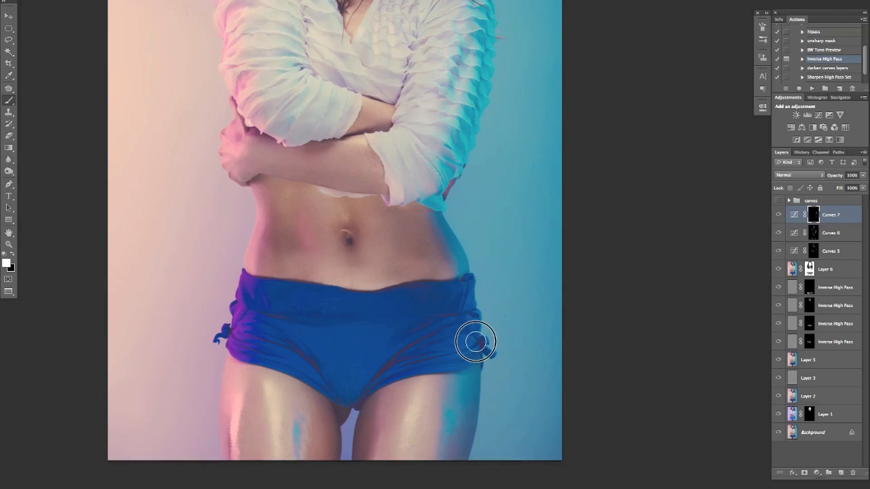
{"action": "left_click_drag", "start_coordinate": [476, 356], "coordinate": [464, 283]}
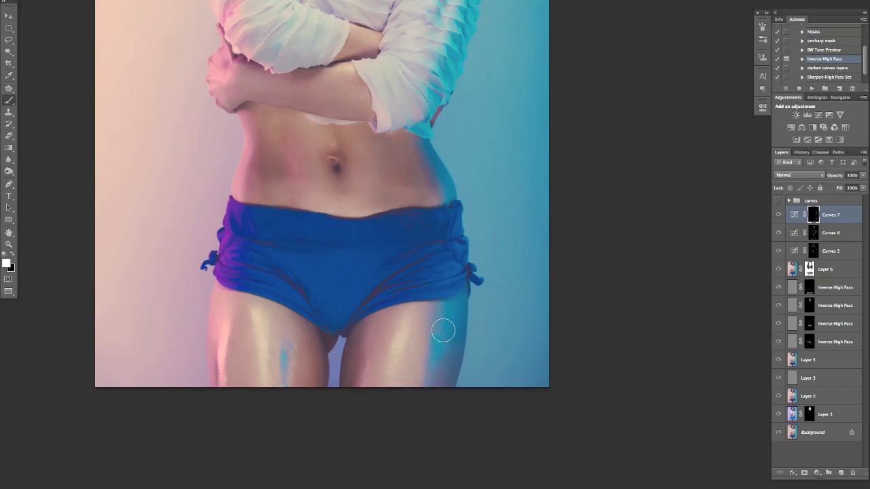
{"action": "left_click_drag", "start_coordinate": [337, 322], "coordinate": [449, 276]}
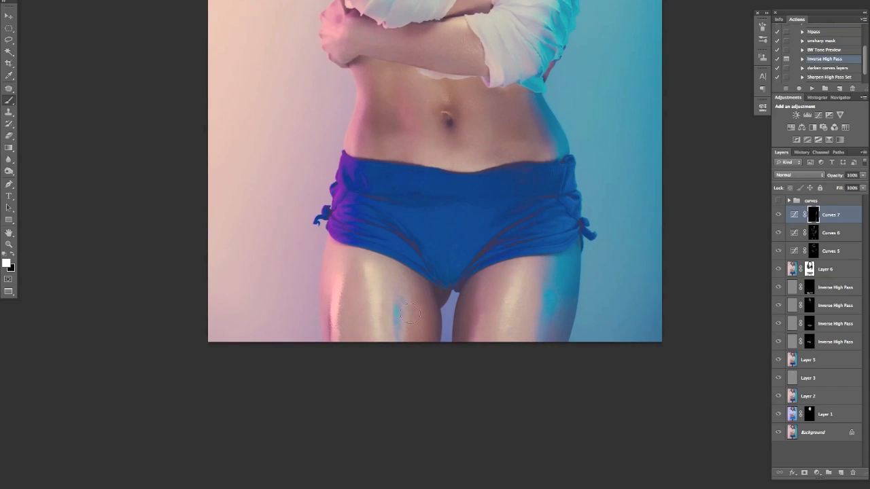
{"action": "left_click_drag", "start_coordinate": [557, 229], "coordinate": [558, 179]}
{"action": "scroll", "coordinate": [517, 264], "scroll_direction": "up", "scroll_amount": 10}
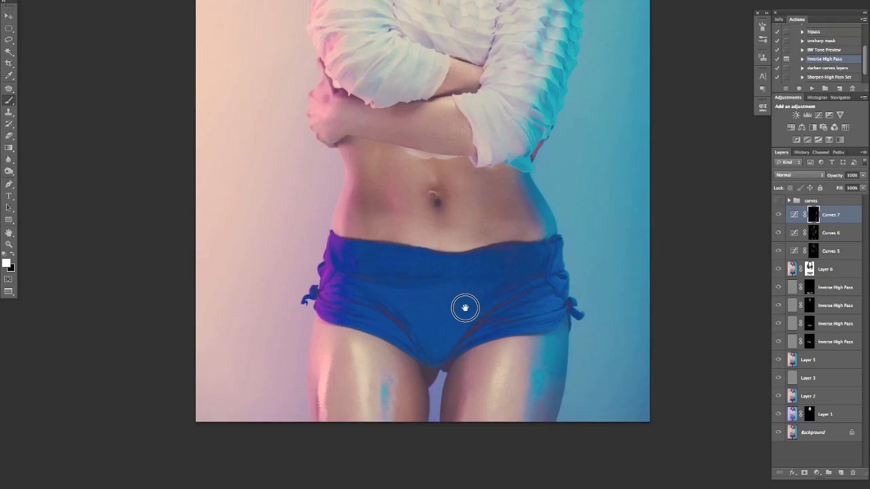
- Paint more cyan tint on the Curves 7 mask over the lower ruffles of the blue-lit sleeve
{"action": "scroll", "coordinate": [491, 269], "scroll_direction": "up", "scroll_amount": 8}
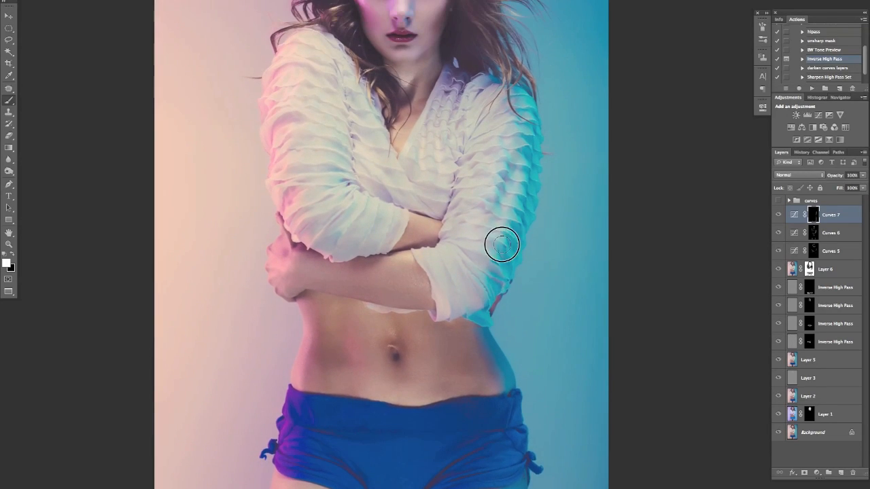
{"action": "scroll", "coordinate": [501, 230], "scroll_direction": "up", "scroll_amount": 2}
{"action": "left_click_drag", "start_coordinate": [501, 228], "coordinate": [506, 207]}
{"action": "left_click_drag", "start_coordinate": [496, 166], "coordinate": [480, 114]}
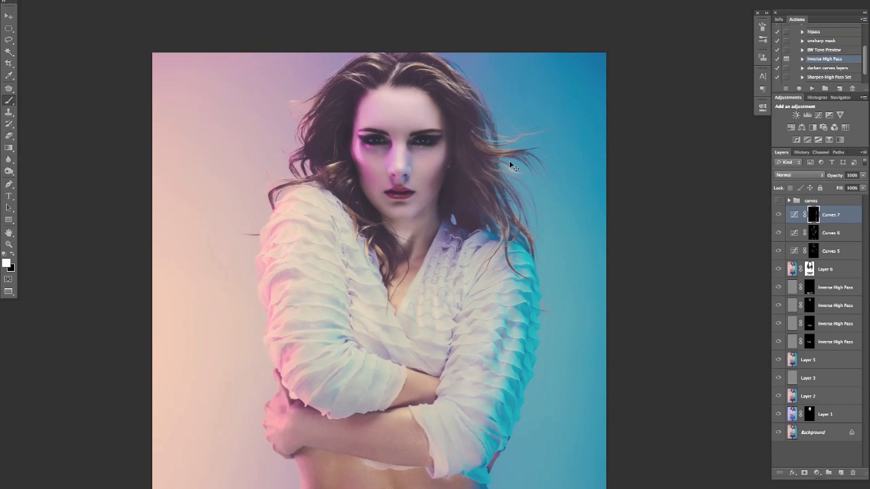
- Paint the cyan tint on the Curves 7 mask into the elbow folds of the pink-lit sleeve
{"action": "key", "text": "super+plus"}
{"action": "mouse_move", "coordinate": [450, 276]}
{"action": "left_mouse_down"}
{"action": "mouse_move", "coordinate": [512, 204]}
{"action": "mouse_move", "coordinate": [492, 179]}
{"action": "left_mouse_up"}
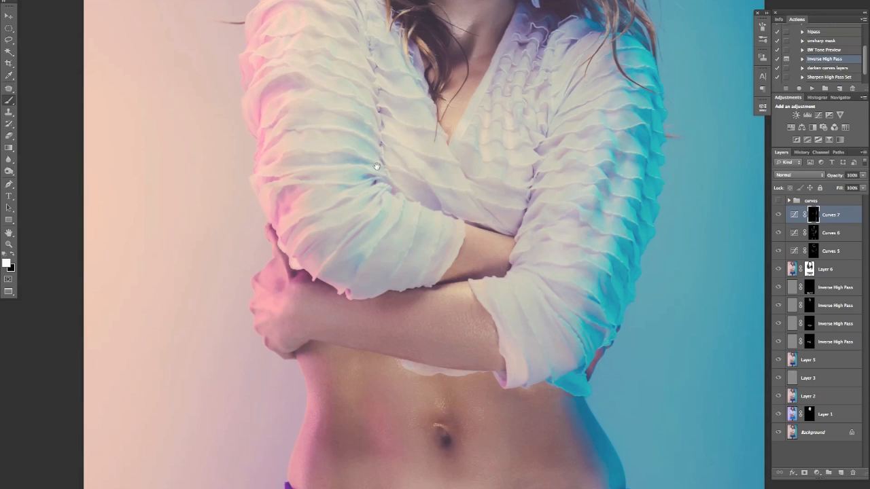
{"action": "mouse_move", "coordinate": [380, 165]}
{"action": "left_mouse_down"}
{"action": "mouse_move", "coordinate": [396, 259]}
{"action": "mouse_move", "coordinate": [405, 184]}
{"action": "mouse_move", "coordinate": [399, 176]}
{"action": "left_mouse_up"}
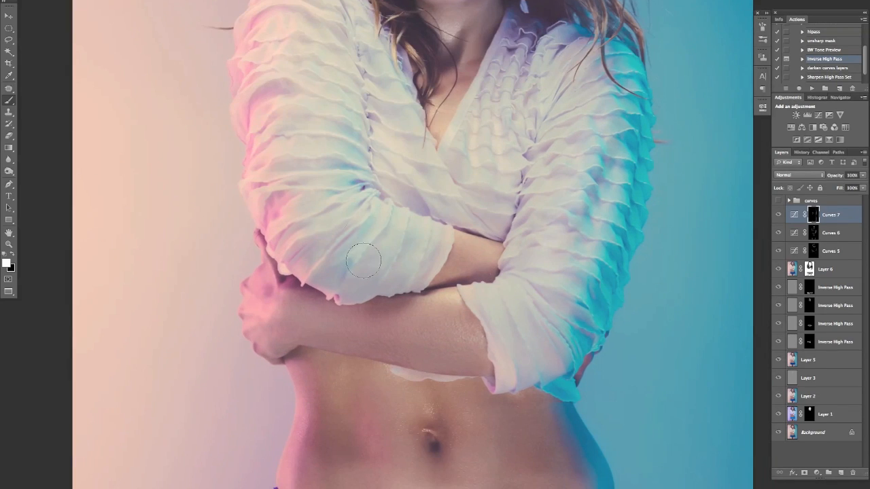
{"action": "left_click_drag", "start_coordinate": [436, 266], "coordinate": [407, 285]}
{"action": "left_click_drag", "start_coordinate": [412, 192], "coordinate": [418, 266]}
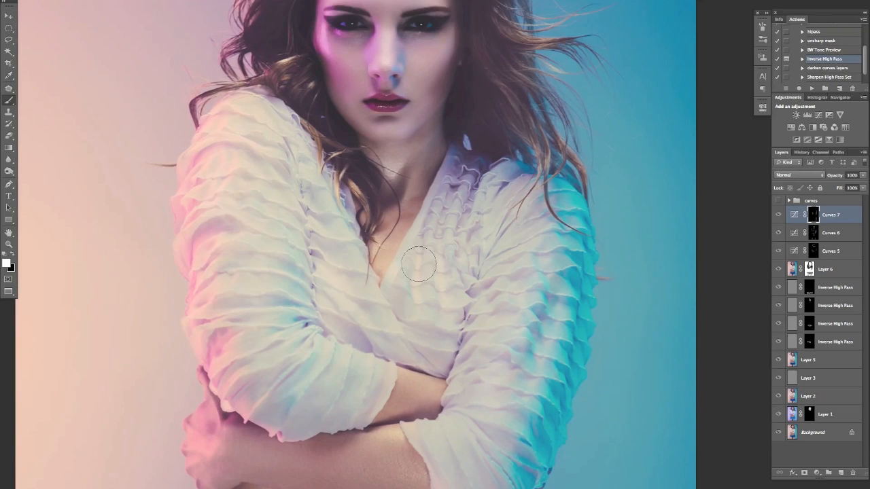
- Resize the brush and refine the blue tint on the Curves 7 mask around the face and eyes
{"action": "key", "text": "super+minus"}
{"action": "key", "text": "super+minus"}
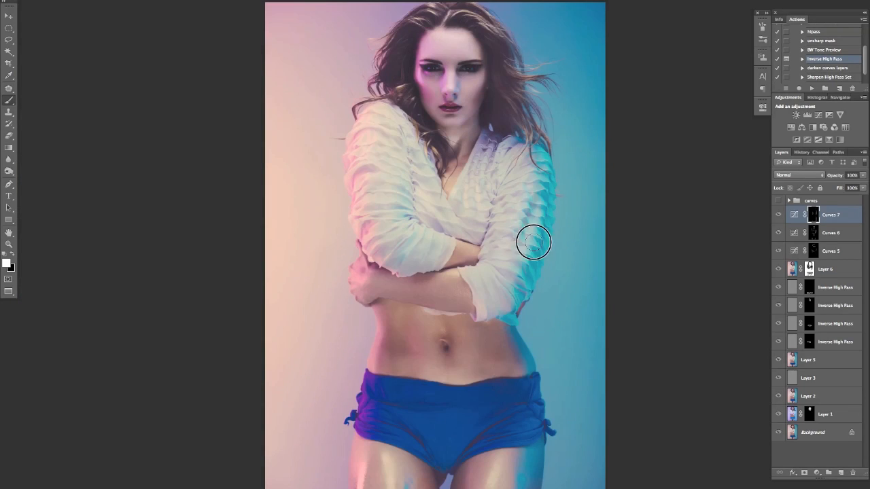
{"action": "key", "text": "super+plus"}
{"action": "key", "text": "super+plus"}
{"action": "left_click_drag", "start_coordinate": [536, 182], "coordinate": [499, 316]}
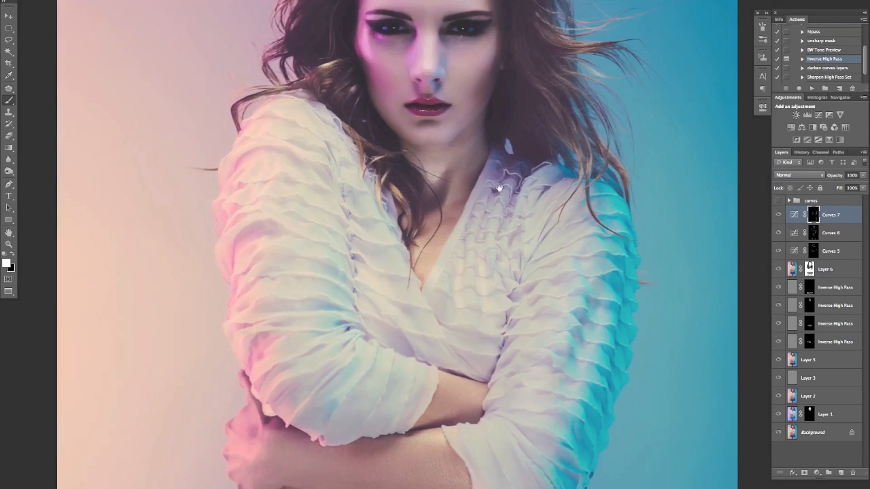
{"action": "left_click_drag", "start_coordinate": [501, 184], "coordinate": [478, 305]}
{"action": "key", "text": "]"}
{"action": "key", "text": "]"}
{"action": "key", "text": "]"}
{"action": "key", "text": "]"}
{"action": "key", "text": "["}
{"action": "key", "text": "["}
{"action": "key", "text": "["}
{"action": "key", "text": "["}
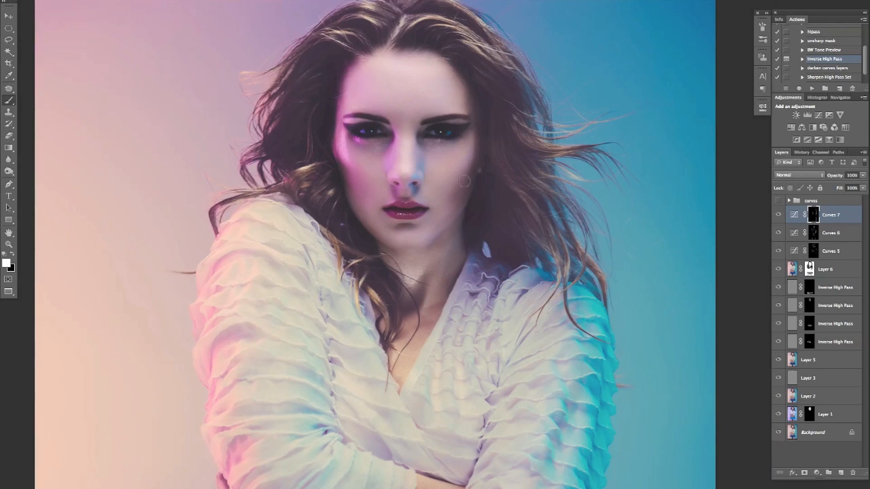
{"action": "key", "text": "]"}
{"action": "key", "text": "]"}
{"action": "key", "text": "]"}
- Add another Curves adjustment layer and lower its Green channel midtones to input 140, output 120
{"action": "left_click", "coordinate": [818, 115]}
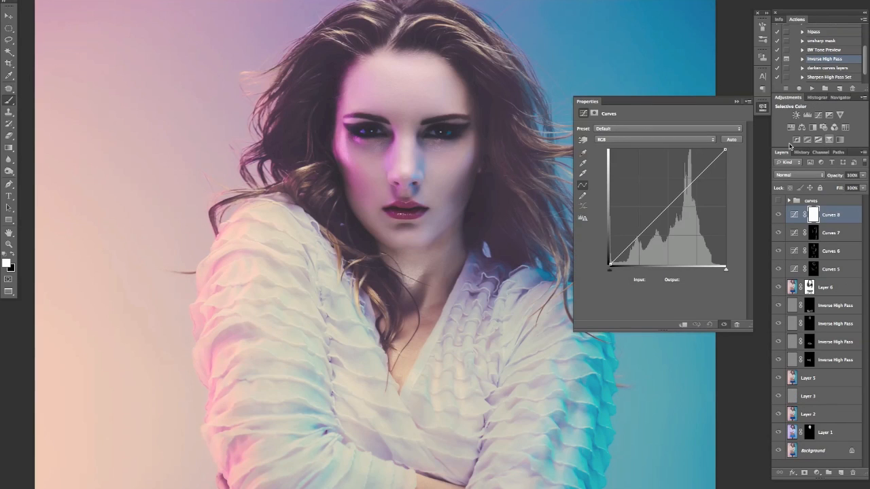
{"action": "left_click", "coordinate": [658, 139]}
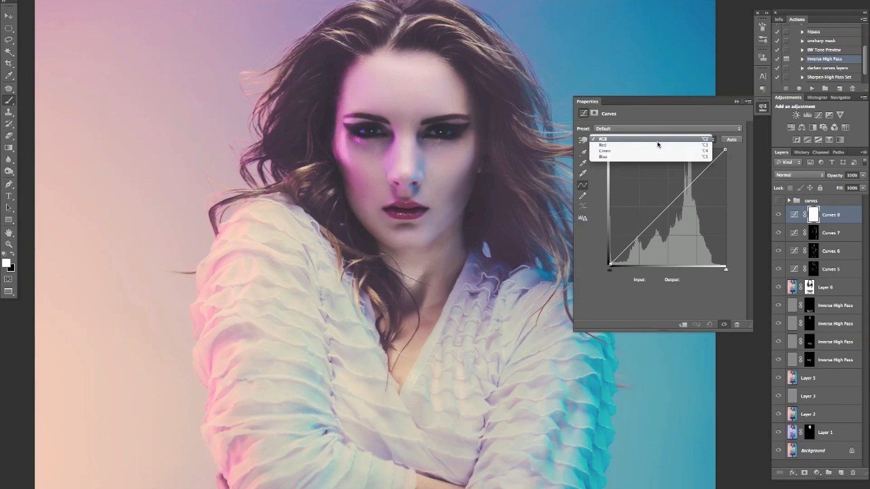
{"action": "left_click", "coordinate": [654, 150]}
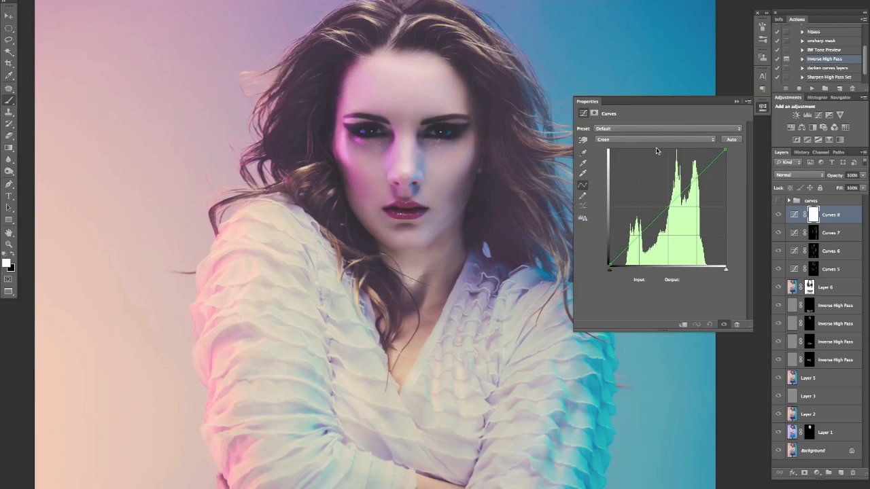
{"action": "mouse_move", "coordinate": [666, 213]}
{"action": "left_mouse_down"}
{"action": "mouse_move", "coordinate": [657, 192]}
{"action": "mouse_move", "coordinate": [622, 249]}
{"action": "mouse_move", "coordinate": [682, 195]}
{"action": "mouse_move", "coordinate": [673, 211]}
{"action": "left_mouse_up"}
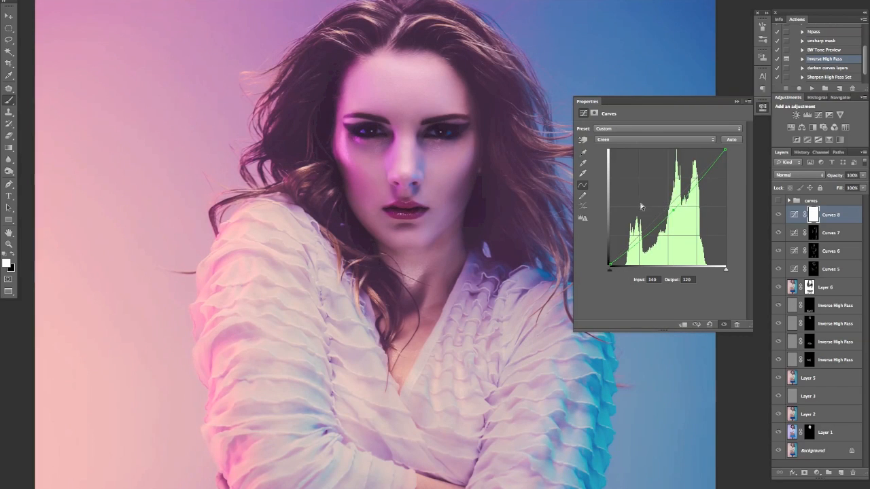
- Raise the Blue channel midtones of Curves 8 slightly and invert the layer's mask to black
{"action": "left_click", "coordinate": [669, 142]}
{"action": "left_click", "coordinate": [669, 146]}
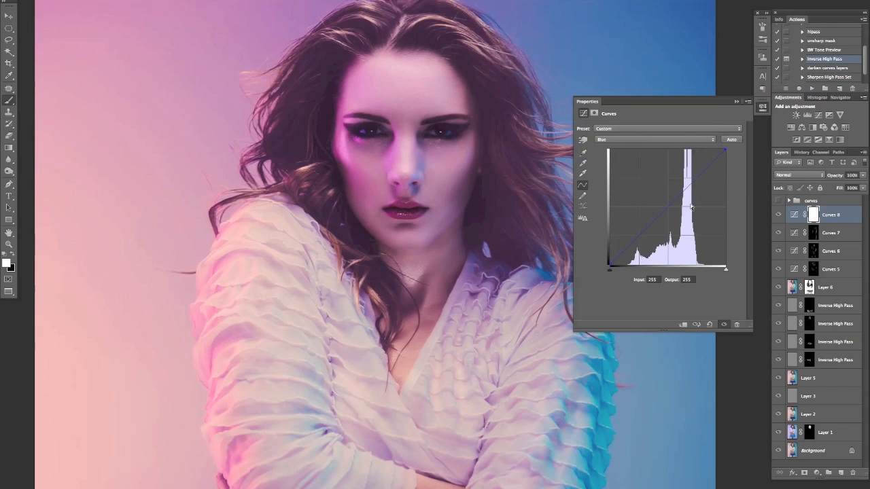
{"action": "left_click_drag", "start_coordinate": [669, 207], "coordinate": [665, 202]}
{"action": "left_click", "coordinate": [763, 106]}
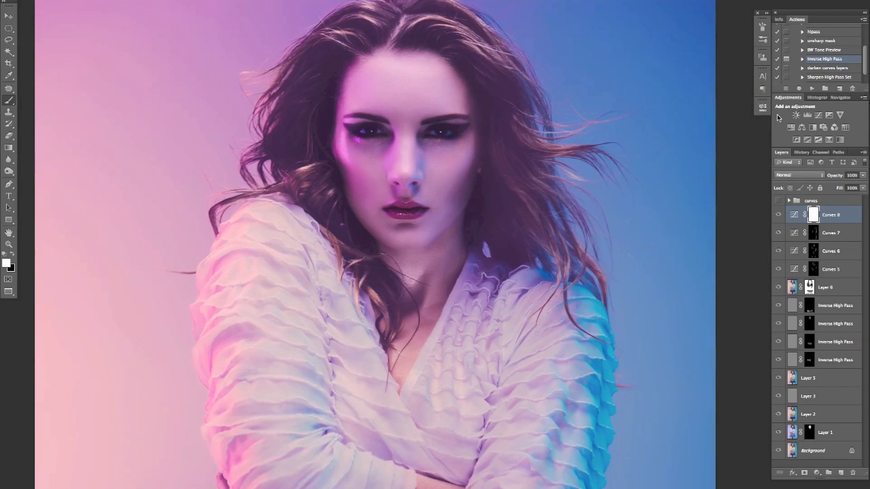
{"action": "key", "text": "ctrl+i"}
- Paint white on the Curves 8 mask with the Brush to add magenta light to the pink-lit side of the face
{"action": "left_click_drag", "start_coordinate": [458, 111], "coordinate": [496, 185]}
{"action": "key", "text": "p"}
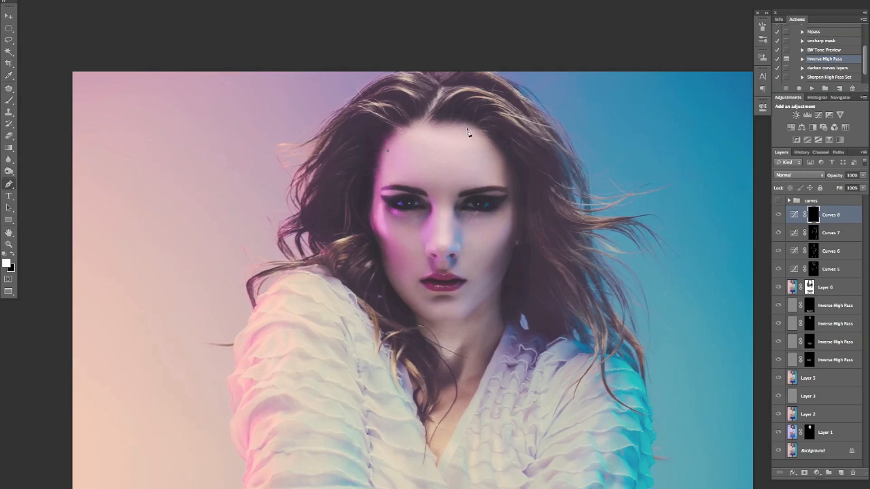
{"action": "key", "text": "b"}
{"action": "mouse_move", "coordinate": [387, 145]}
{"action": "left_mouse_down"}
{"action": "mouse_move", "coordinate": [374, 218]}
{"action": "mouse_move", "coordinate": [370, 190]}
{"action": "mouse_move", "coordinate": [375, 200]}
{"action": "mouse_move", "coordinate": [380, 183]}
{"action": "mouse_move", "coordinate": [388, 254]}
{"action": "left_mouse_up"}
{"action": "left_click_drag", "start_coordinate": [433, 211], "coordinate": [431, 223]}
{"action": "mouse_move", "coordinate": [387, 251]}
{"action": "left_mouse_down"}
{"action": "mouse_move", "coordinate": [373, 202]}
{"action": "mouse_move", "coordinate": [386, 152]}
{"action": "mouse_move", "coordinate": [396, 141]}
{"action": "mouse_move", "coordinate": [387, 216]}
{"action": "mouse_move", "coordinate": [395, 266]}
{"action": "mouse_move", "coordinate": [439, 162]}
{"action": "left_mouse_up"}
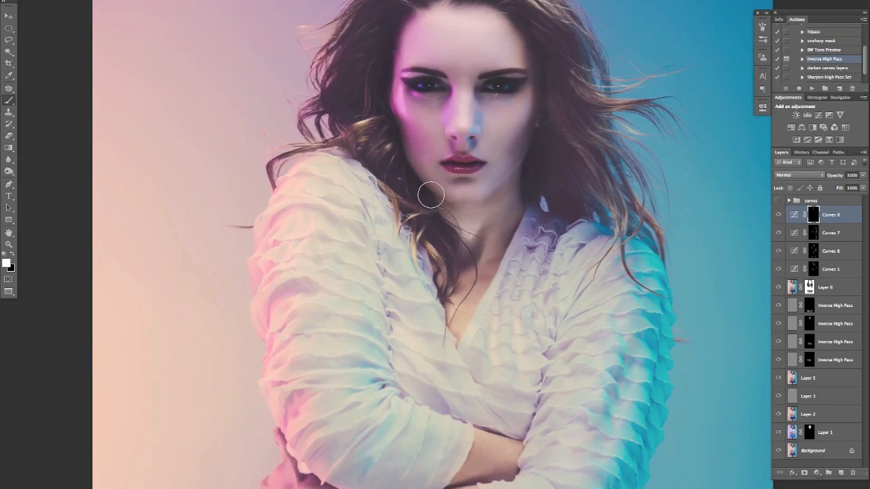
{"action": "key", "text": "super+minus"}
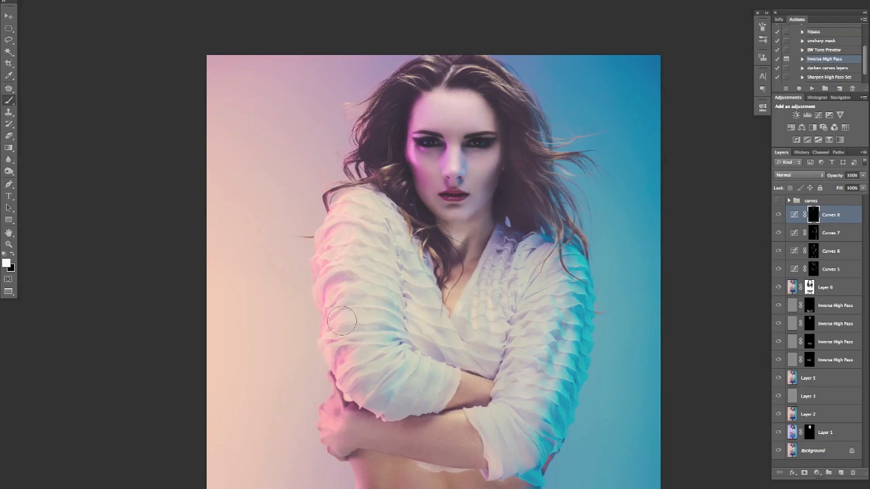
- Continue painting white on the Curves 8 mask to add magenta light down the pink-lit waist, shorts and thigh
{"action": "mouse_move", "coordinate": [361, 383]}
{"action": "left_mouse_down"}
{"action": "mouse_move", "coordinate": [365, 173]}
{"action": "mouse_move", "coordinate": [366, 182]}
{"action": "left_mouse_up"}
{"action": "mouse_move", "coordinate": [370, 280]}
{"action": "left_mouse_down"}
{"action": "mouse_move", "coordinate": [356, 311]}
{"action": "mouse_move", "coordinate": [364, 255]}
{"action": "mouse_move", "coordinate": [367, 326]}
{"action": "mouse_move", "coordinate": [371, 246]}
{"action": "left_mouse_up"}
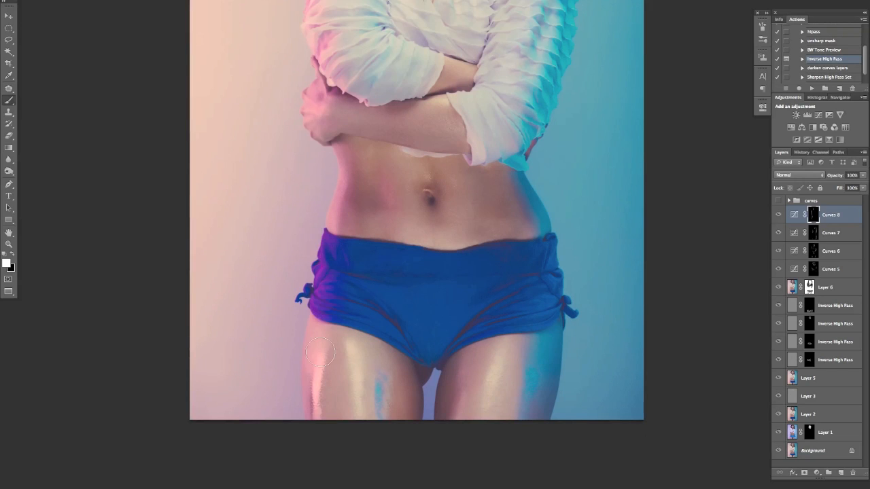
{"action": "mouse_move", "coordinate": [363, 246]}
{"action": "left_mouse_down"}
{"action": "mouse_move", "coordinate": [338, 169]}
{"action": "mouse_move", "coordinate": [334, 274]}
{"action": "left_mouse_up"}
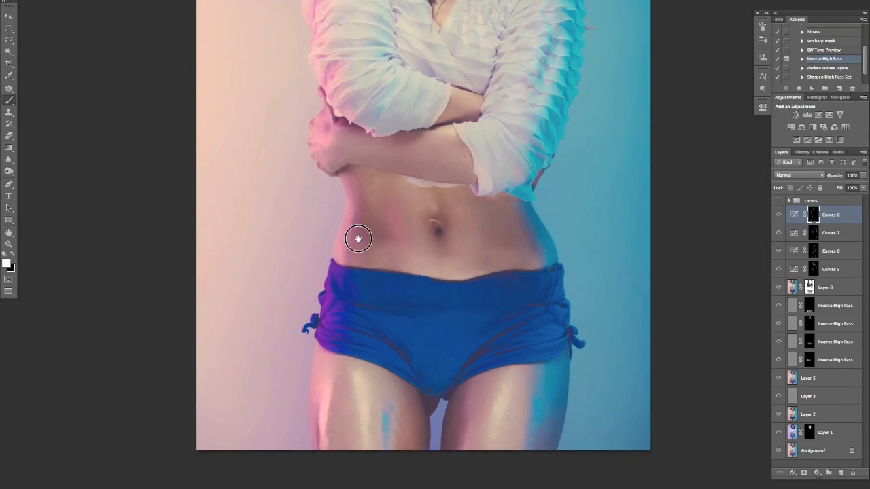
{"action": "left_click_drag", "start_coordinate": [358, 136], "coordinate": [358, 269]}
{"action": "left_click_drag", "start_coordinate": [353, 225], "coordinate": [367, 382]}
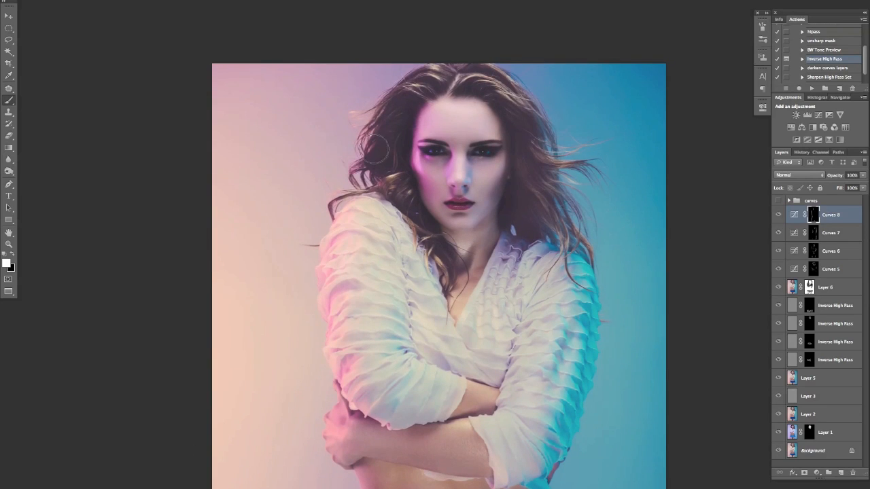
{"action": "key", "text": "super+minus"}
{"action": "key", "text": "super+minus"}
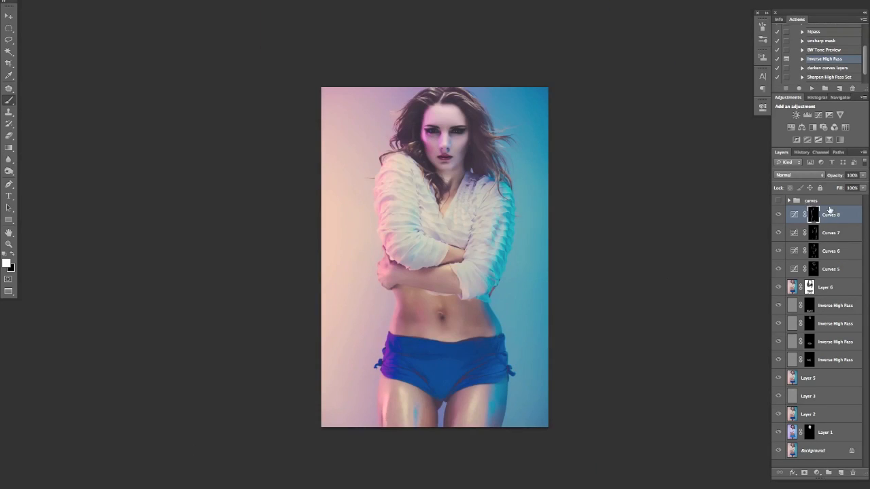
- Group the four adjustment layers Curves 5 through Curves 8
{"action": "left_click", "coordinate": [851, 269], "text": "shift"}
{"action": "key", "text": "x"}
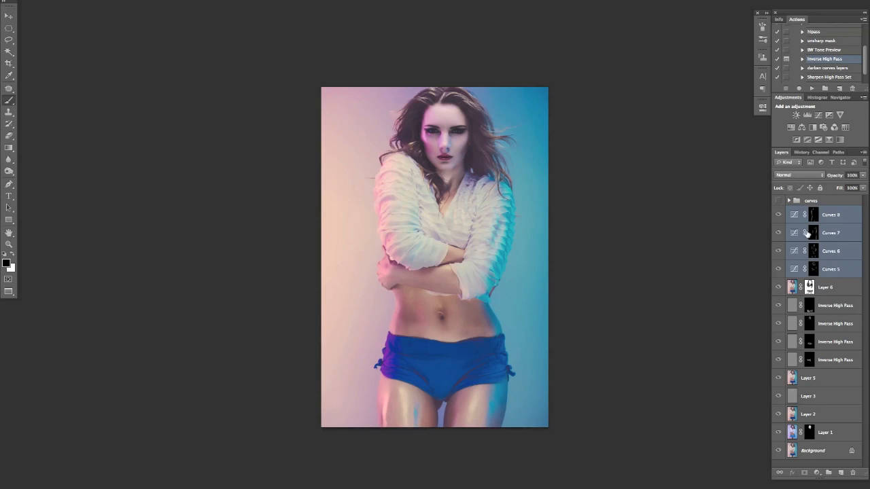
{"action": "key", "text": "super+g"}
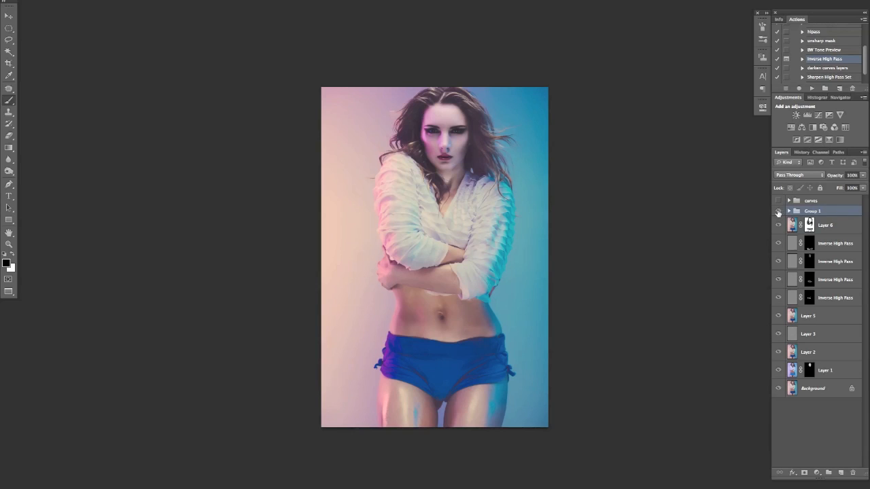
- Toggle the visibility of Group 1 repeatedly to compare the portrait before and after the new curves adjustments
{"action": "key", "text": "super+equal"}
{"action": "left_click", "coordinate": [778, 212]}
{"action": "left_click", "coordinate": [779, 212]}
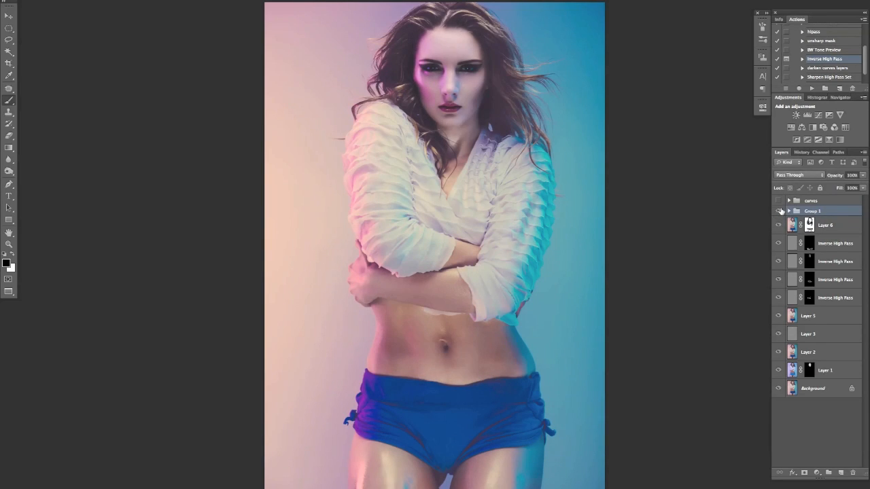
{"action": "left_click", "coordinate": [779, 211]}
{"action": "left_click", "coordinate": [779, 211]}
{"action": "left_click", "coordinate": [779, 212]}
{"action": "left_click", "coordinate": [778, 212]}
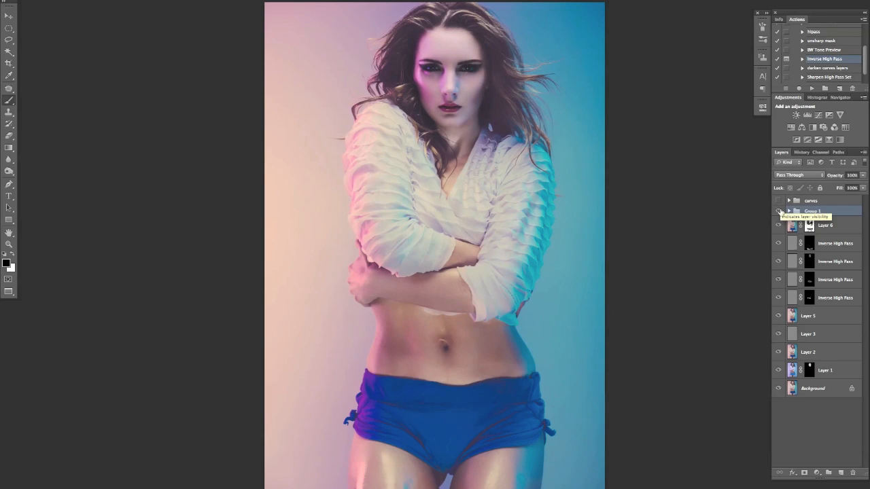
- Hide Group 1 and make the curves group visible instead
{"action": "left_click", "coordinate": [778, 211]}
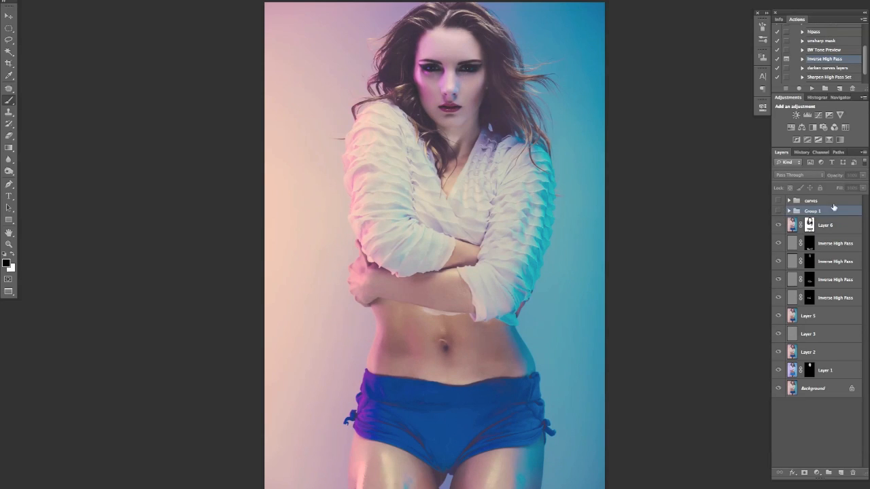
{"action": "left_click", "coordinate": [857, 202]}
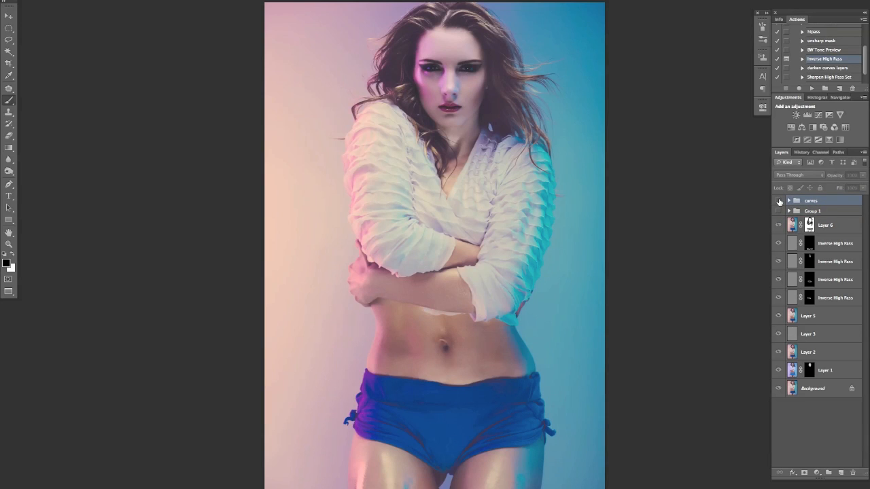
{"action": "left_click", "coordinate": [778, 201]}
{"action": "left_click_drag", "start_coordinate": [563, 225], "coordinate": [559, 243]}
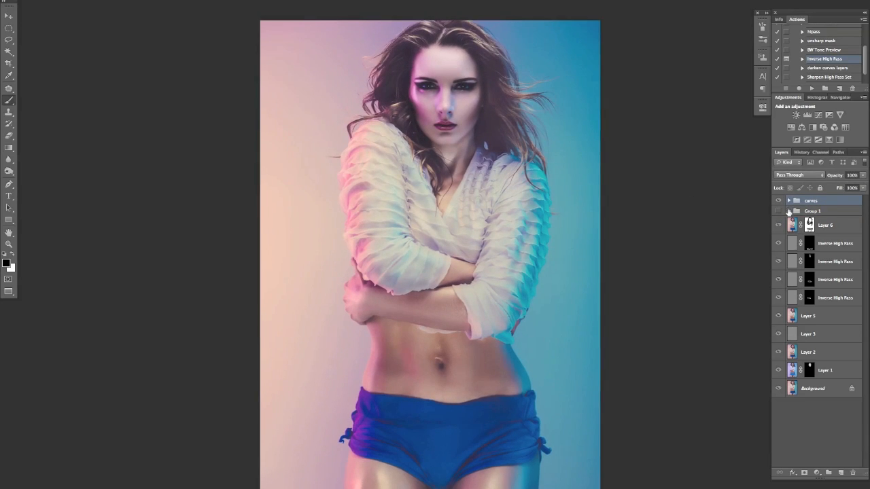
- Expand the curves group, compare the image with it off and on, and inspect the Curves 4 mask on its own
{"action": "left_click", "coordinate": [789, 202]}
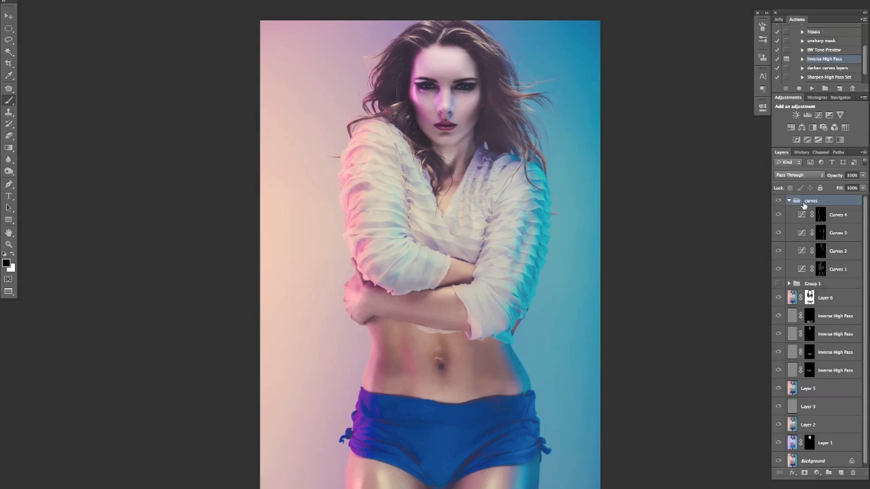
{"action": "left_click", "coordinate": [779, 201]}
{"action": "left_click", "coordinate": [778, 201]}
{"action": "left_click", "coordinate": [845, 215]}
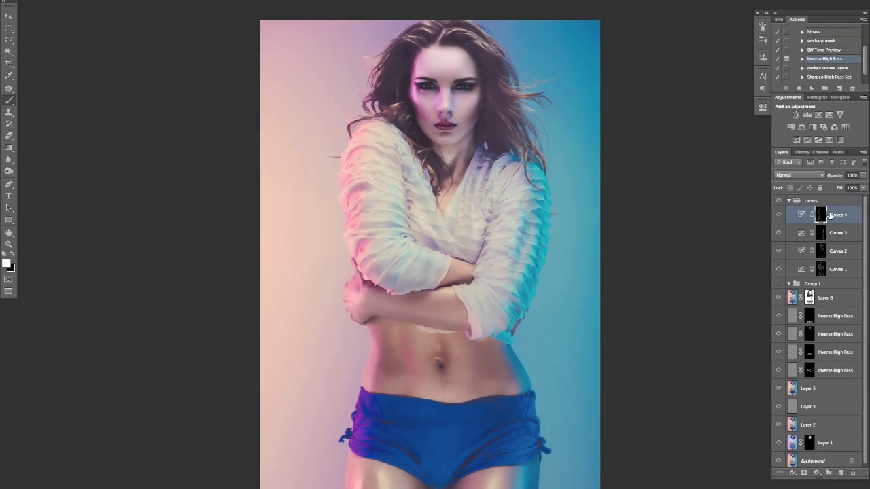
{"action": "left_click", "coordinate": [822, 215], "text": "alt"}
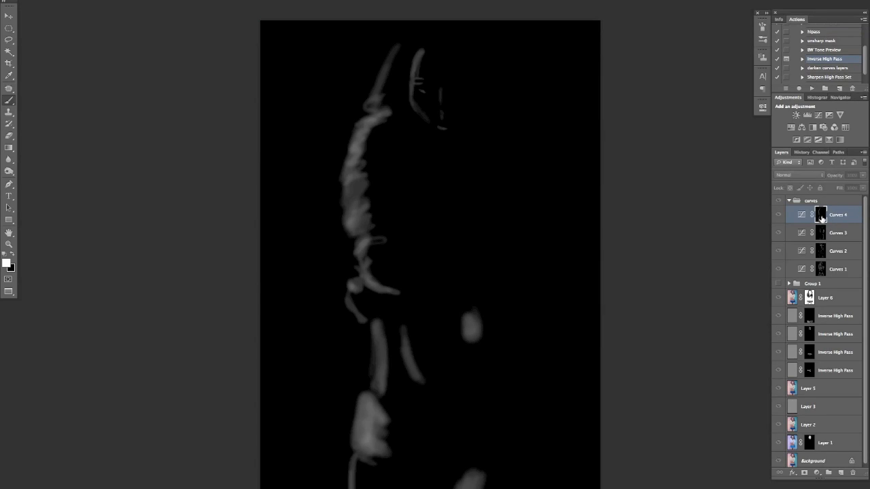
{"action": "left_click", "coordinate": [822, 218], "text": "alt"}
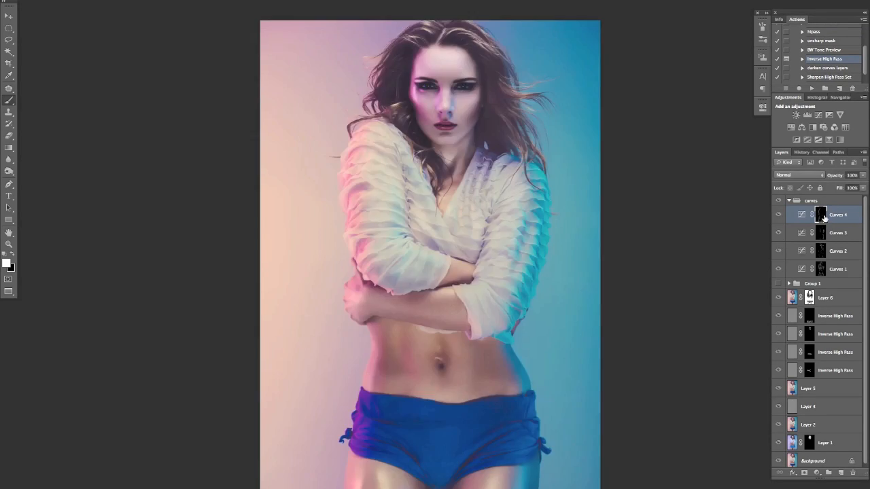
- Inspect the masks of Curves 3, Curves 2 and Curves 1 one by one, and collapse the curves group
{"action": "left_click", "coordinate": [844, 233]}
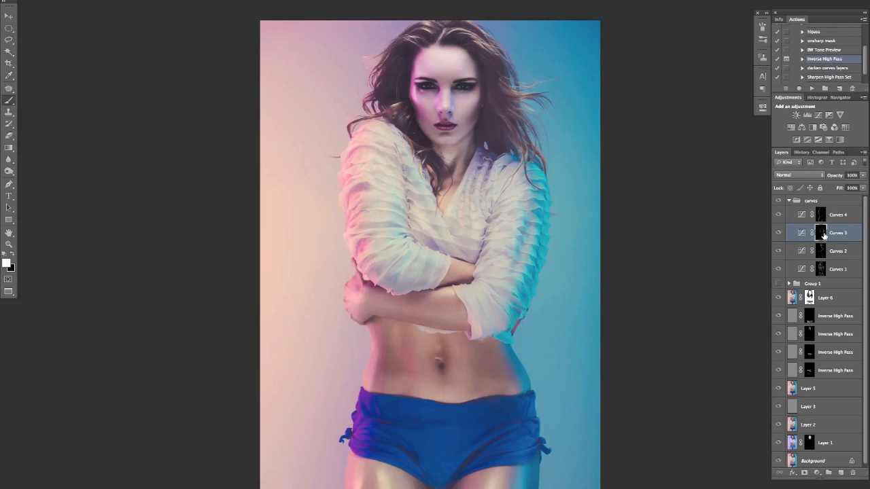
{"action": "left_click", "coordinate": [821, 233], "text": "alt"}
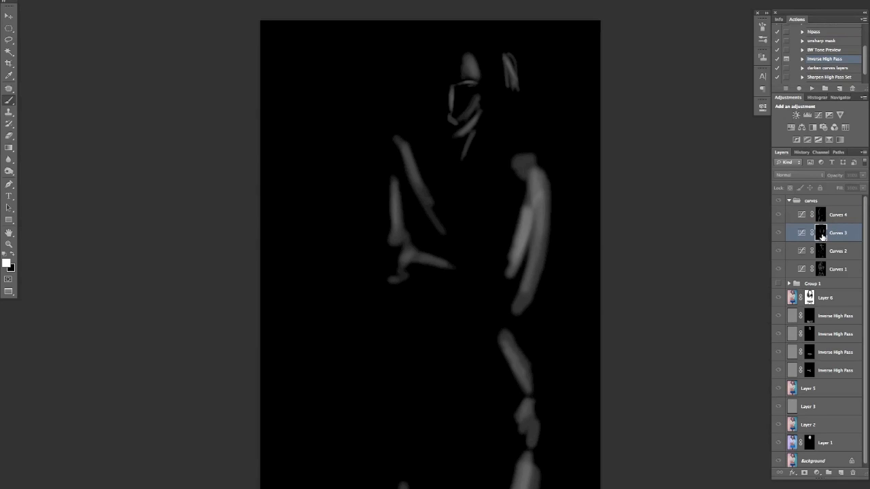
{"action": "left_click", "coordinate": [821, 233], "text": "alt"}
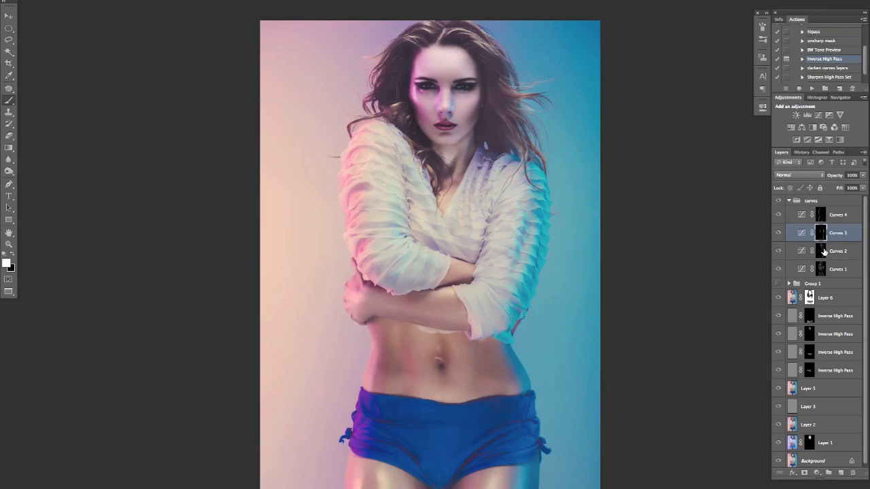
{"action": "left_click", "coordinate": [822, 251], "text": "alt"}
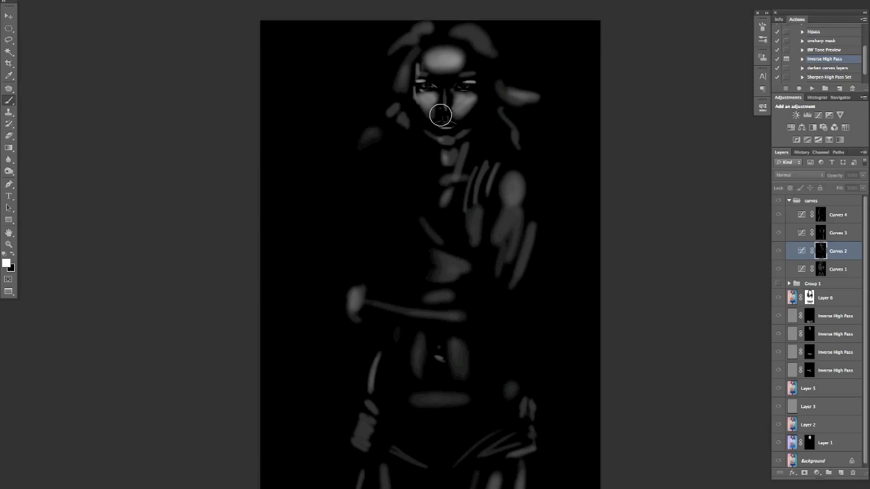
{"action": "left_click", "coordinate": [821, 255], "text": "alt"}
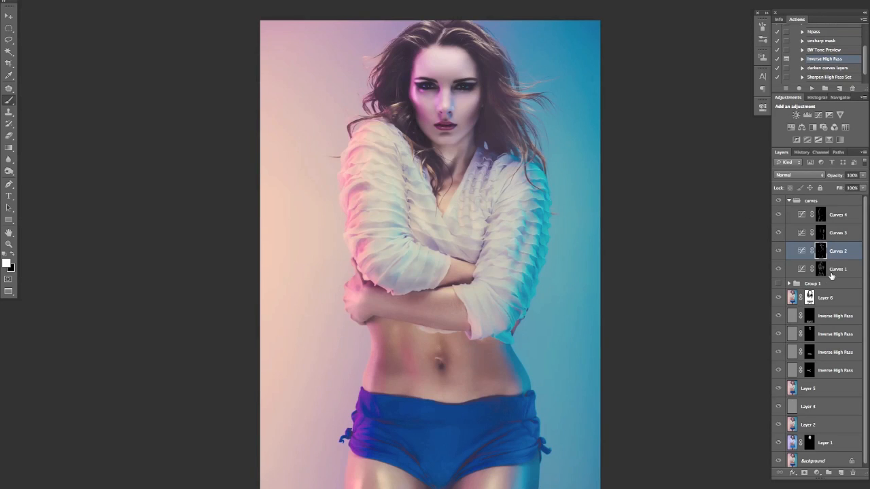
{"action": "left_click", "coordinate": [821, 270], "text": "alt"}
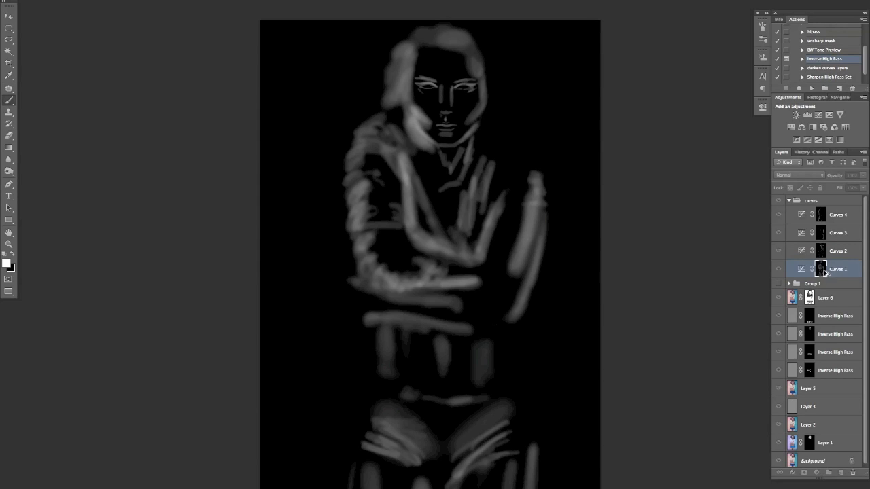
{"action": "left_click", "coordinate": [823, 270], "text": "alt"}
{"action": "left_click", "coordinate": [791, 201]}
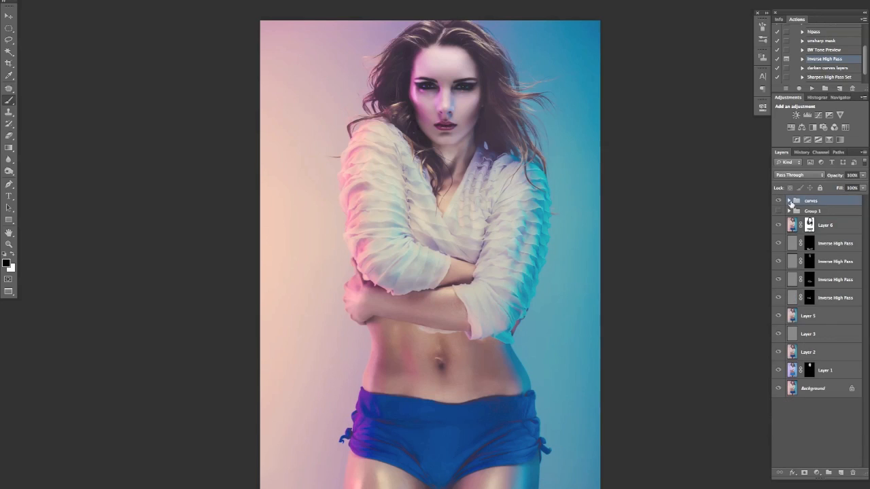
- Compare the portrait with the curves group off and on, and examine the face and upper body up close
{"action": "left_click", "coordinate": [779, 201]}
{"action": "left_click", "coordinate": [779, 202]}
{"action": "left_click", "coordinate": [779, 201]}
{"action": "left_click", "coordinate": [778, 210]}
{"action": "key", "text": "super+plus"}
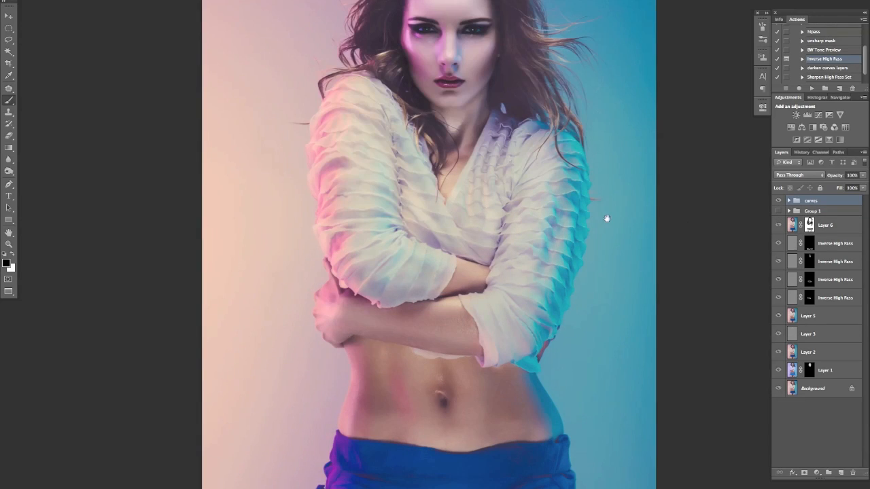
{"action": "left_click_drag", "start_coordinate": [605, 220], "coordinate": [573, 262]}
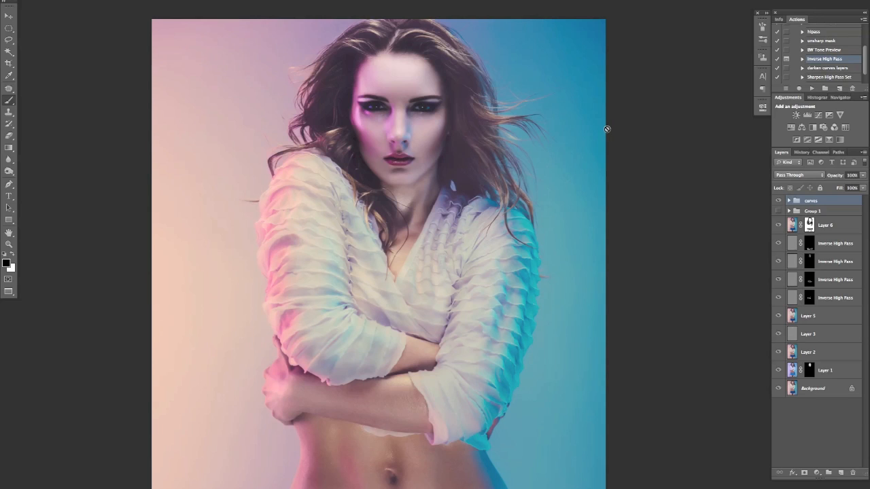
{"action": "left_click_drag", "start_coordinate": [510, 163], "coordinate": [553, 177]}
{"action": "left_click_drag", "start_coordinate": [555, 126], "coordinate": [553, 151]}
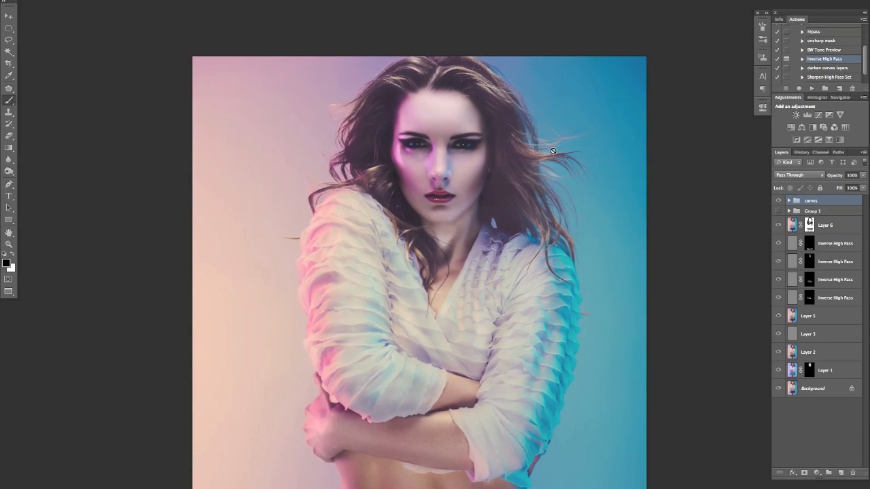